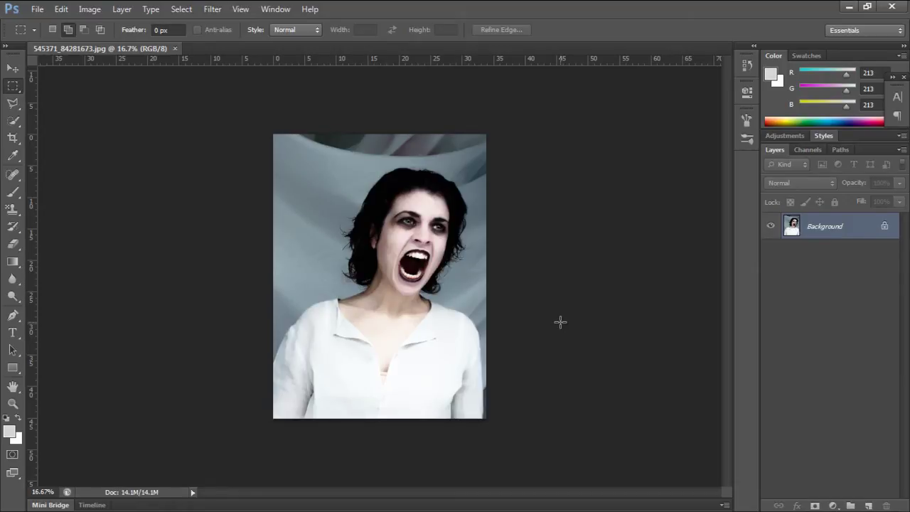
# Crop the portrait tightly around the woman's face by pulling in the bottom-left corner, bottom and top edges.
pyautogui.click(12, 137)
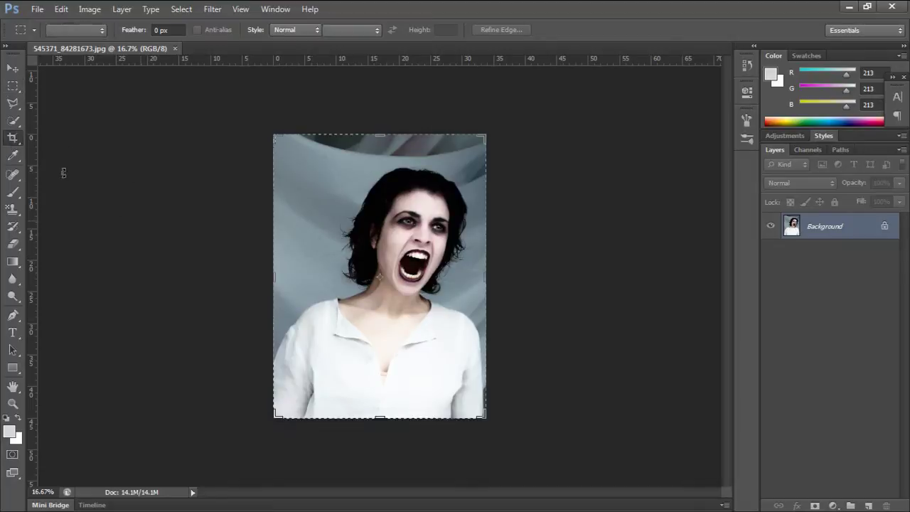
pyautogui.moveTo(276, 420); pyautogui.dragTo(300, 393)
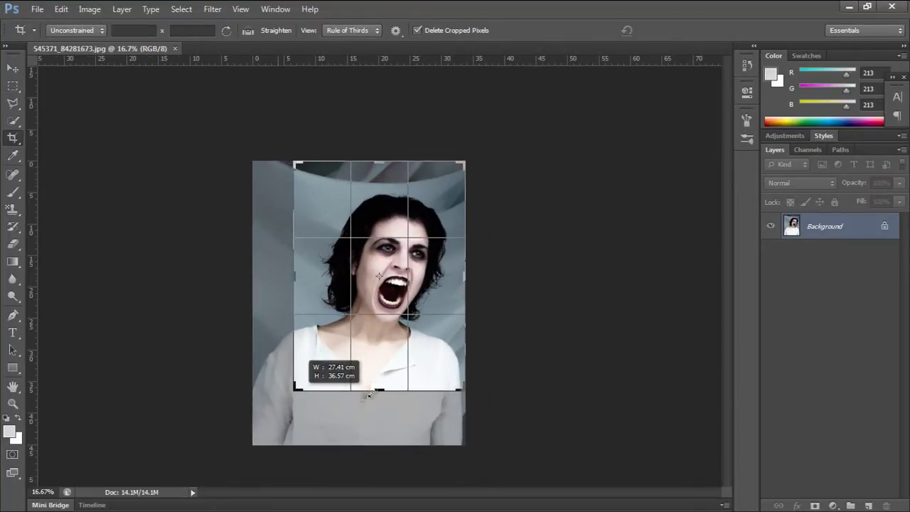
pyautogui.moveTo(378, 389); pyautogui.dragTo(383, 359)
pyautogui.moveTo(371, 186); pyautogui.dragTo(374, 203)
pyautogui.press('Return')
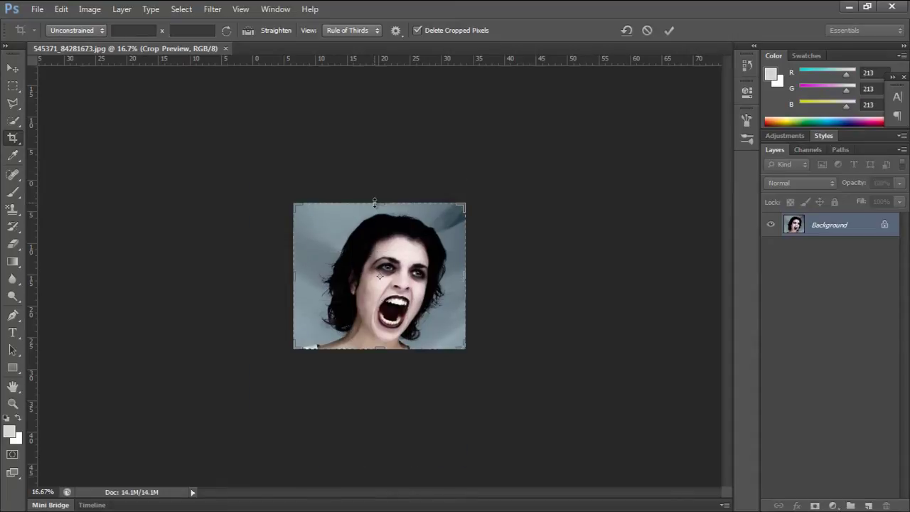
# Create a new layer group named 'Adjustment Layers'.
pyautogui.click(13, 68)
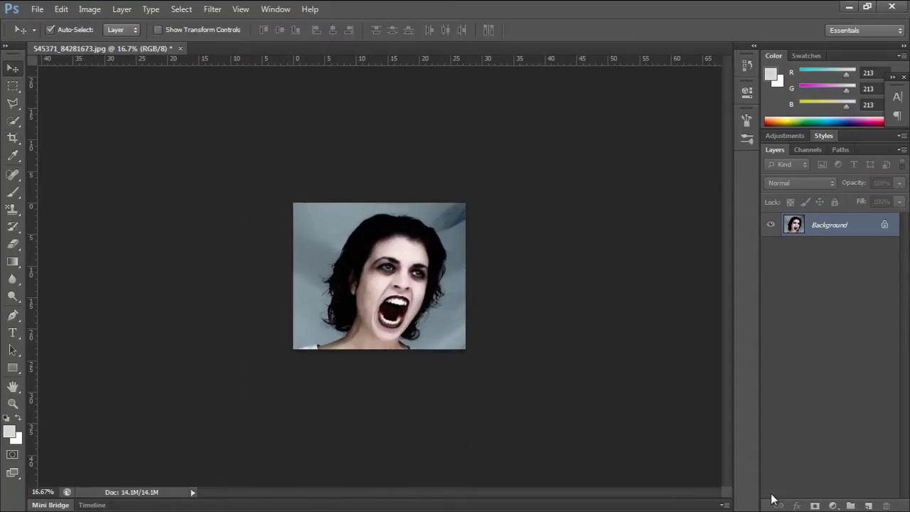
pyautogui.click(851, 504)
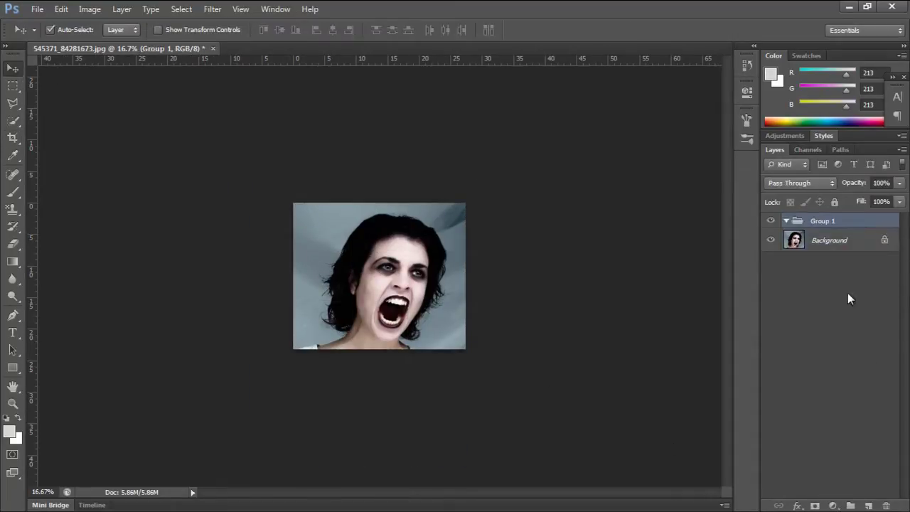
pyautogui.doubleClick(829, 224)
pyautogui.write('Adjustment Layers')
pyautogui.press('Return')
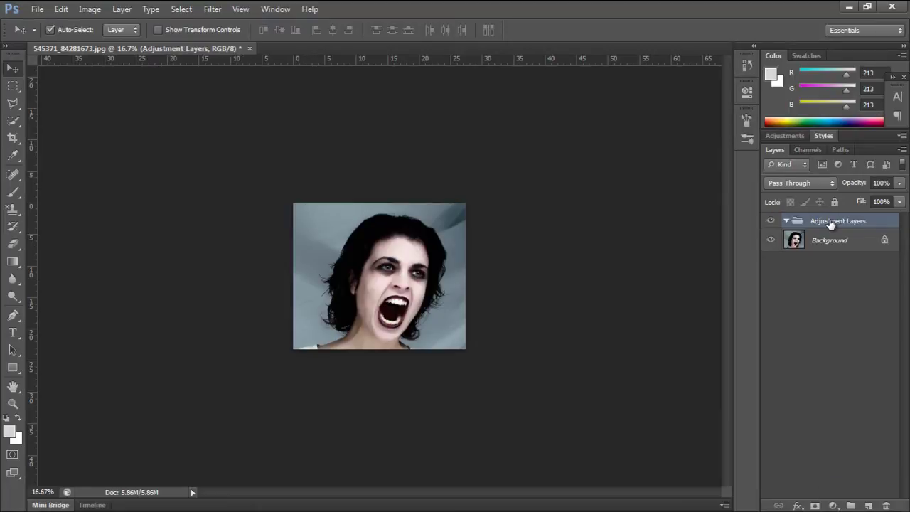
# Add a Black & White adjustment with the Maximum Black preset at 50% opacity in Overlay mode.
pyautogui.click(833, 505)
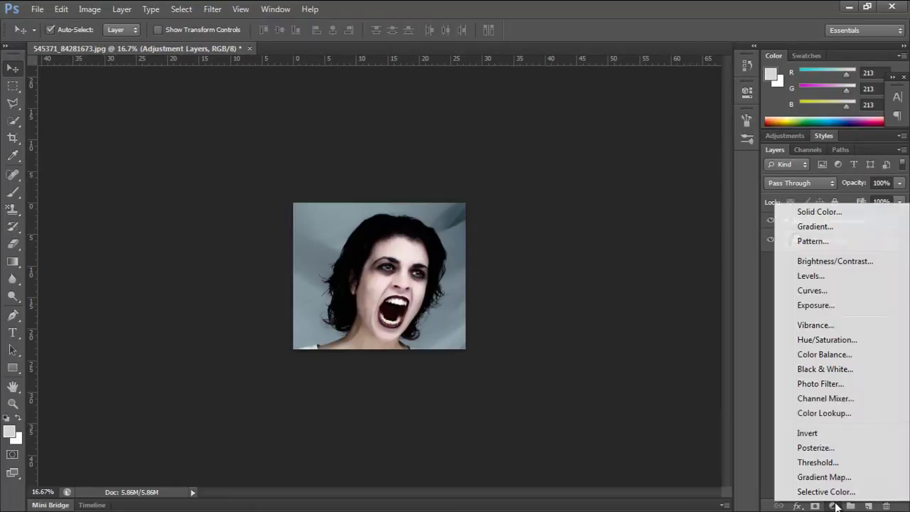
pyautogui.click(824, 369)
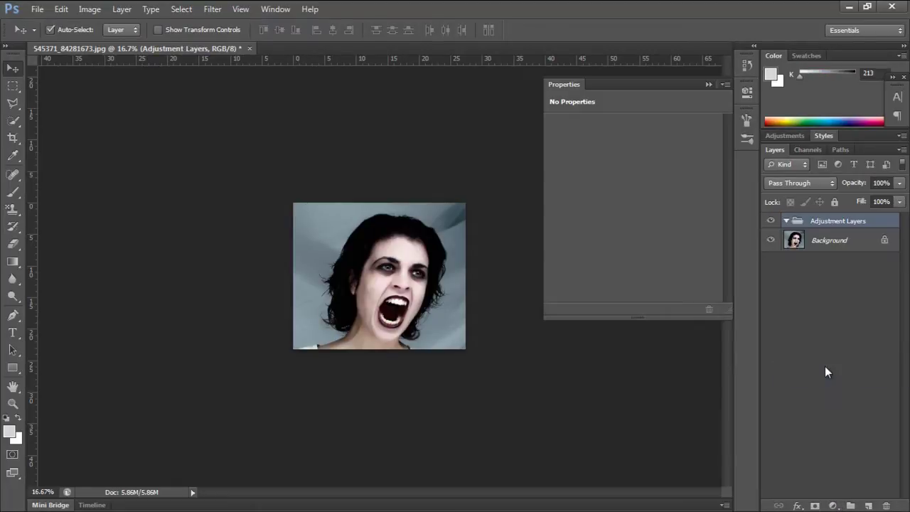
pyautogui.click(705, 124)
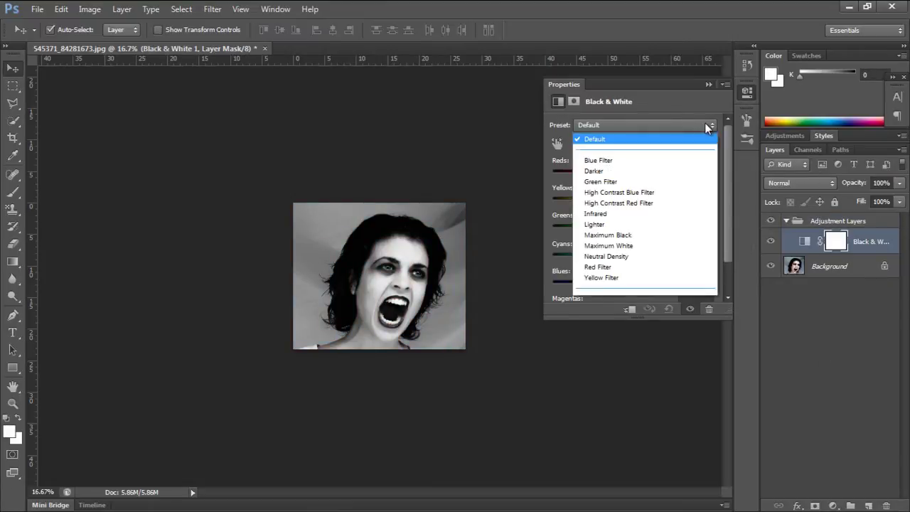
pyautogui.click(687, 234)
pyautogui.click(889, 183)
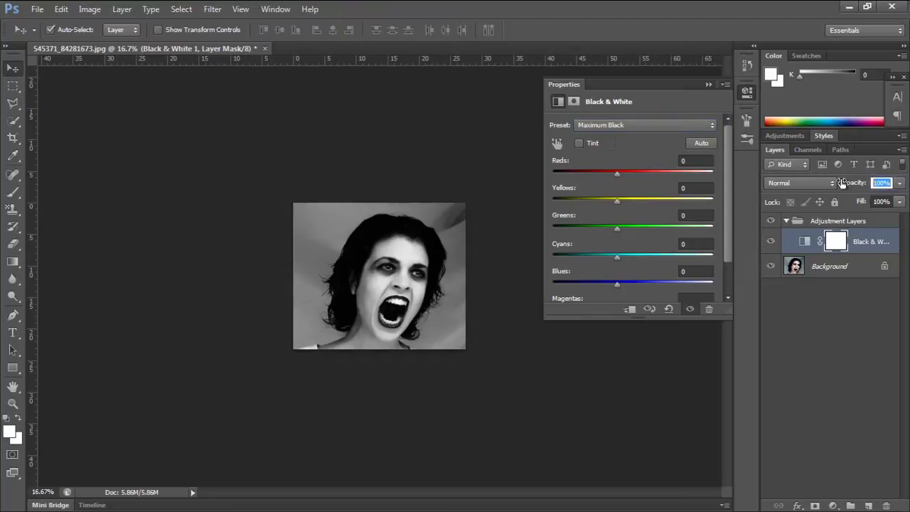
pyautogui.click(829, 182)
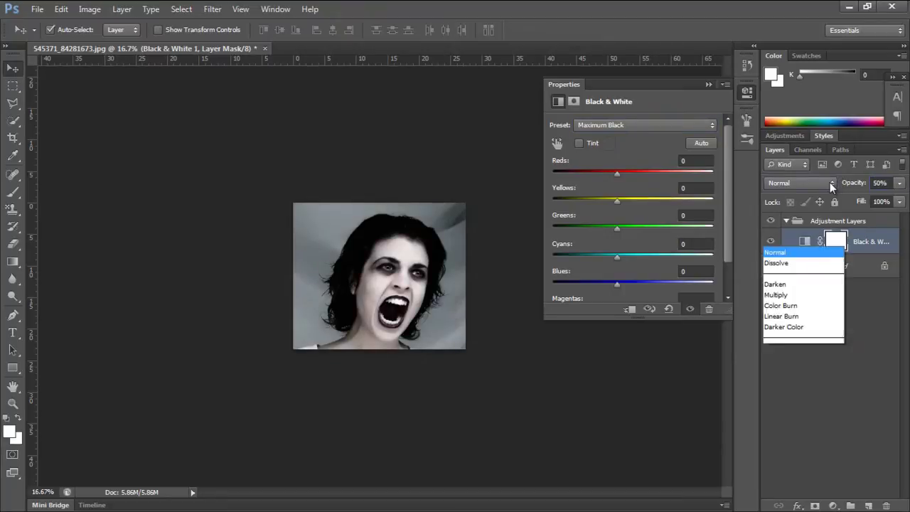
pyautogui.click(818, 168)
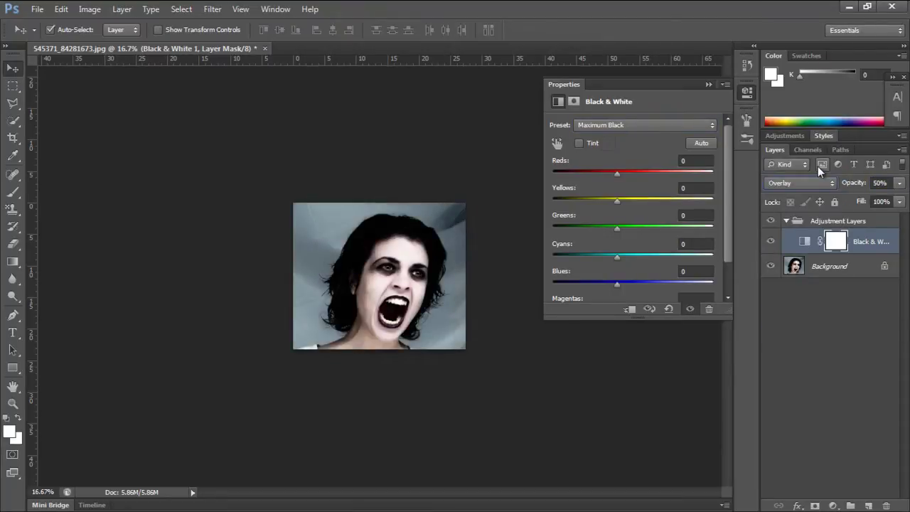
pyautogui.click(833, 505)
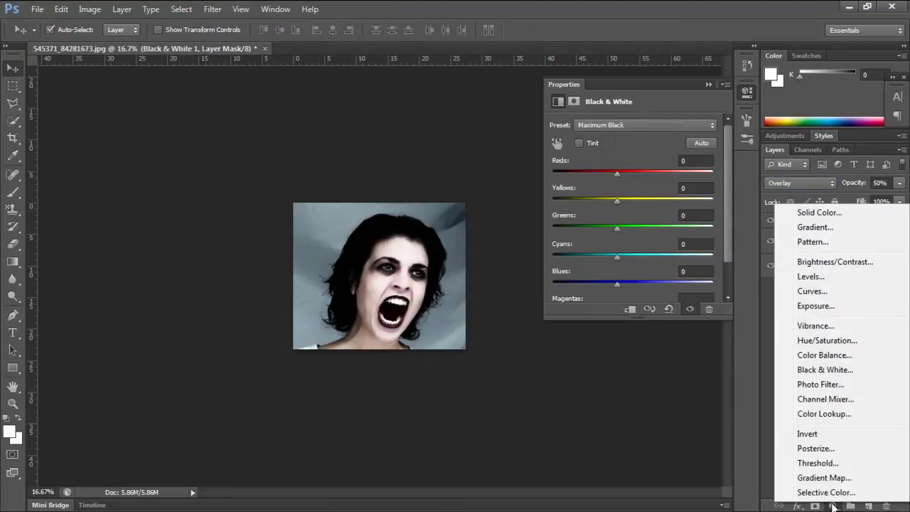
# Add a Hue/Saturation adjustment with Hue +26 and Saturation -21.
pyautogui.click(843, 340)
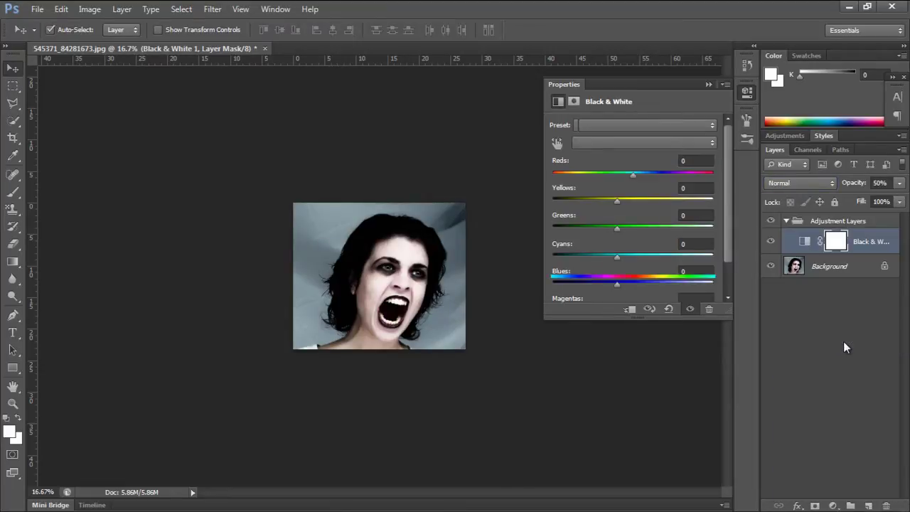
pyautogui.click(699, 161)
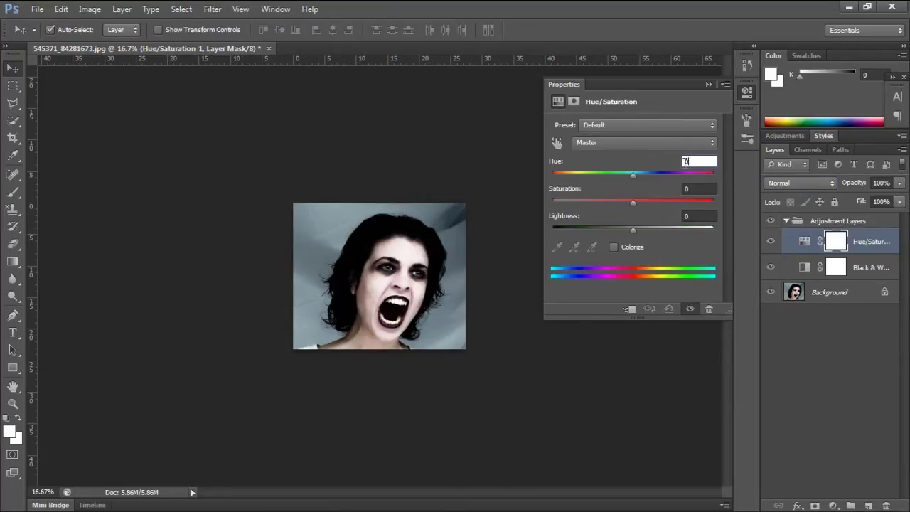
pyautogui.write('26')
pyautogui.press('Tab')
pyautogui.write('-21')
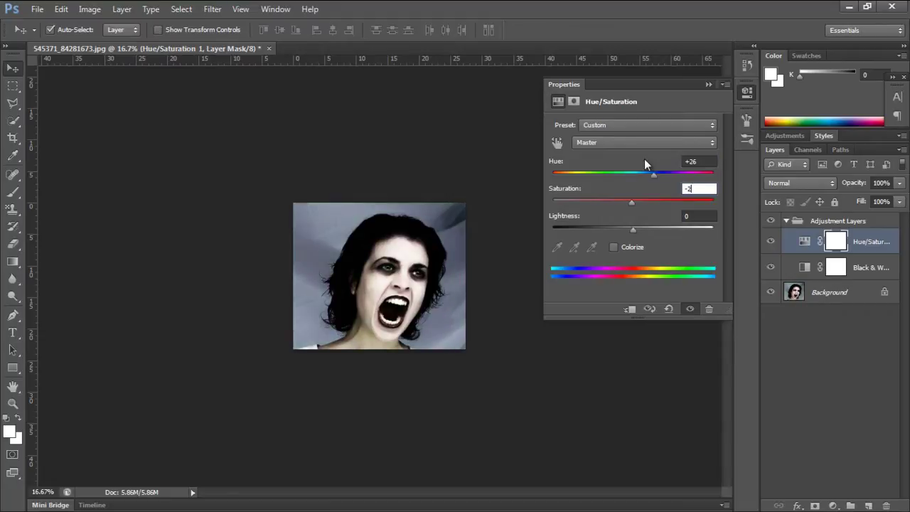
# Add a Levels adjustment with the midtone input set to .80.
pyautogui.click(832, 506)
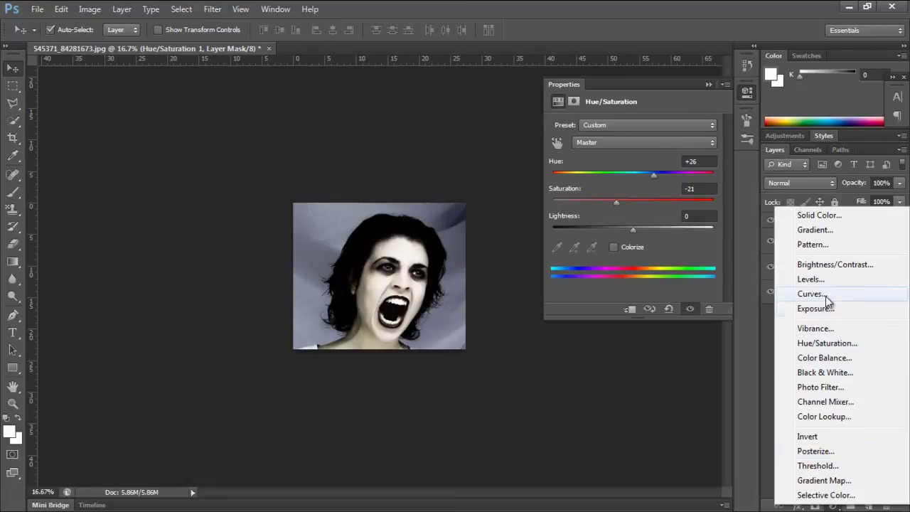
pyautogui.click(811, 279)
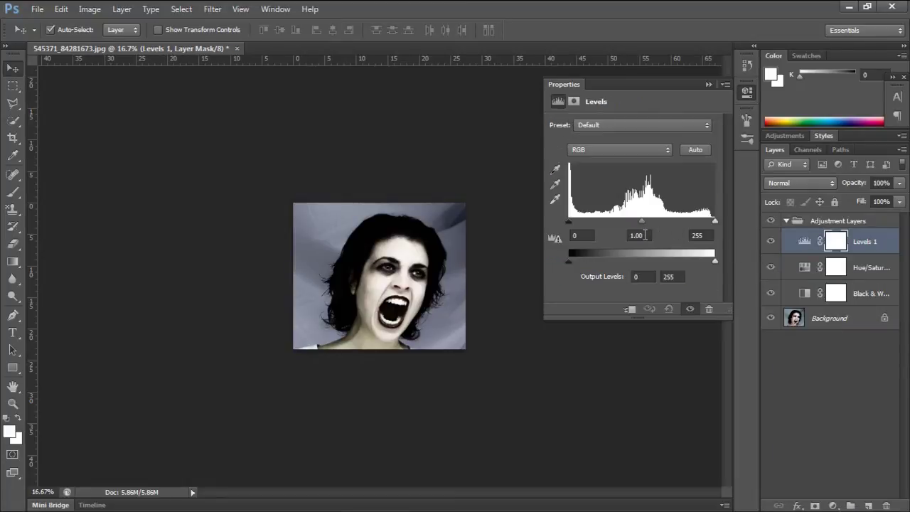
pyautogui.write('.80')
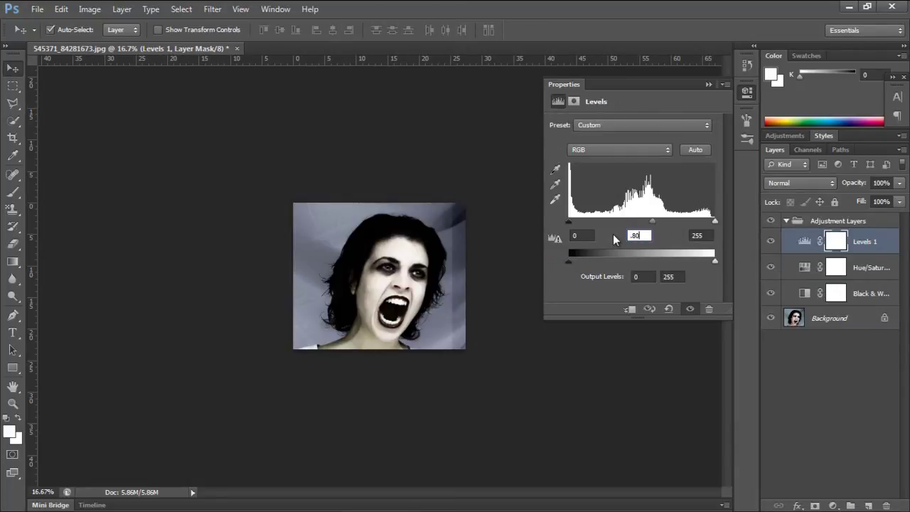
# Add a Gradient Map running from dark grey 373737 to cream f6ead9.
pyautogui.click(835, 505)
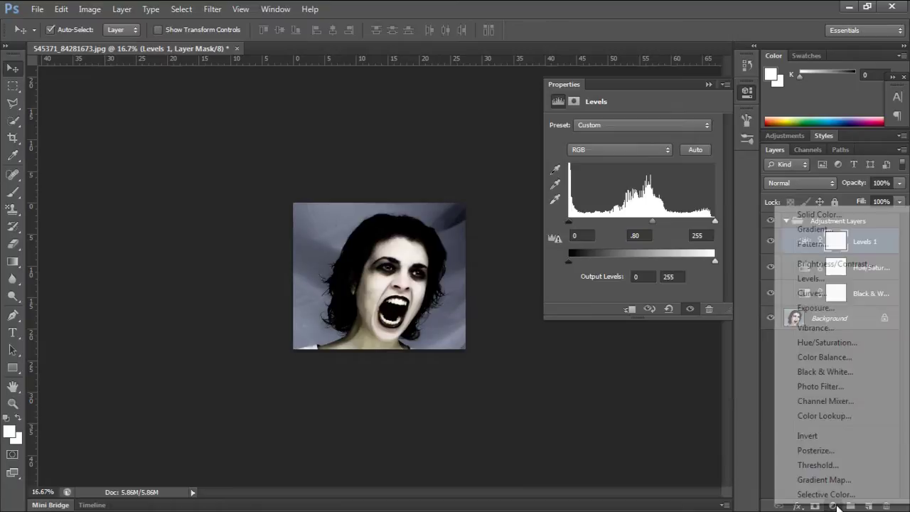
pyautogui.click(825, 479)
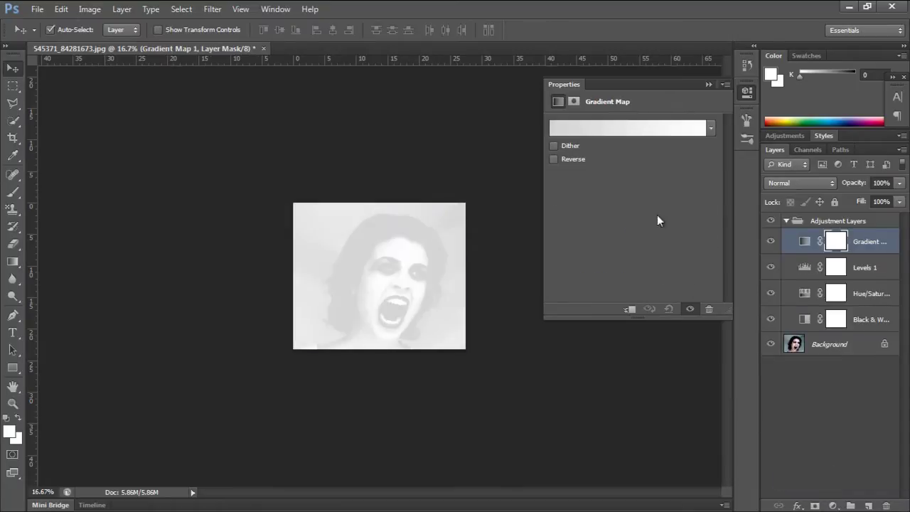
pyautogui.click(633, 126)
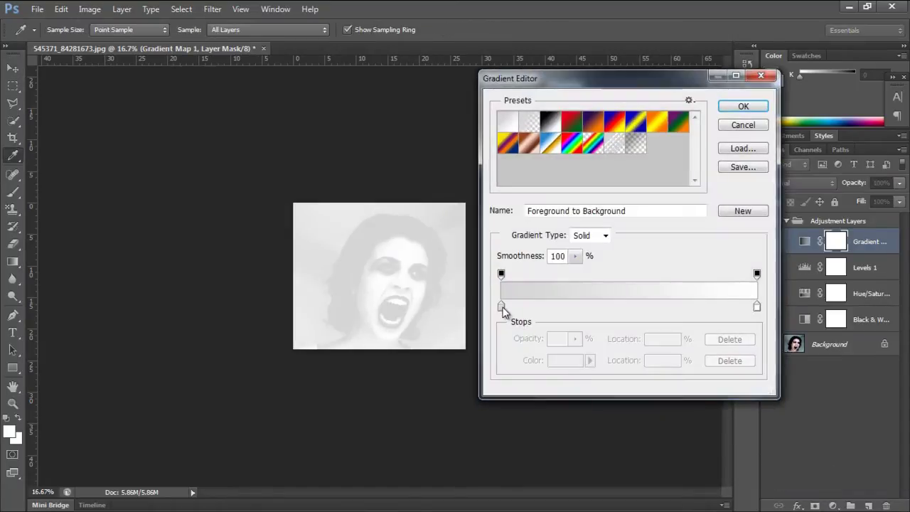
pyautogui.doubleClick(501, 307)
pyautogui.doubleClick(796, 440)
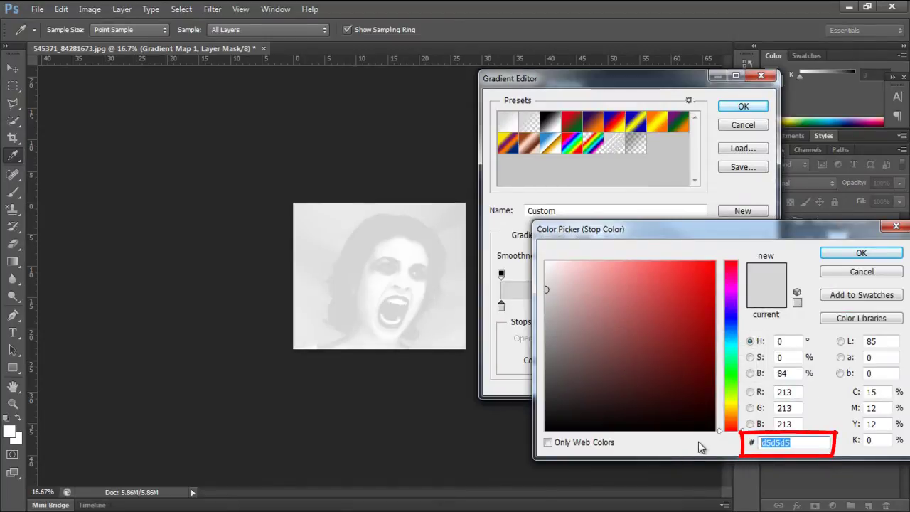
pyautogui.write('373737')
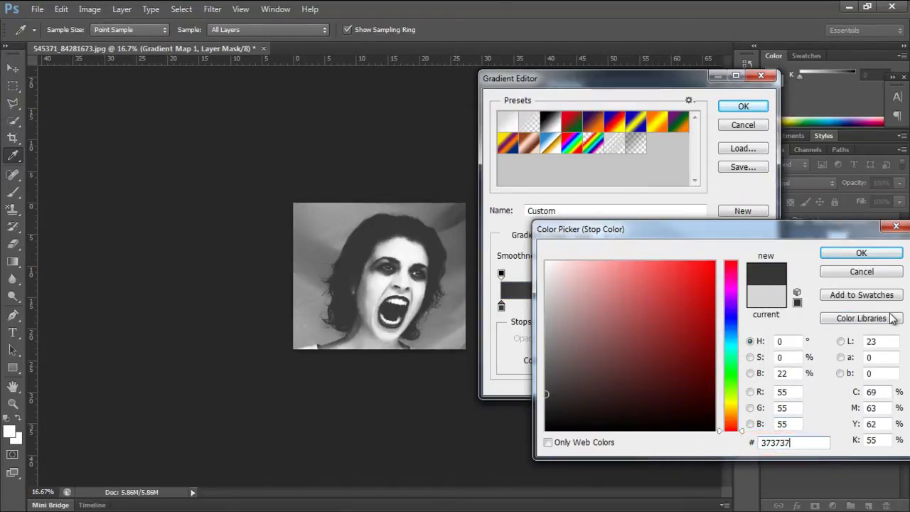
pyautogui.click(858, 254)
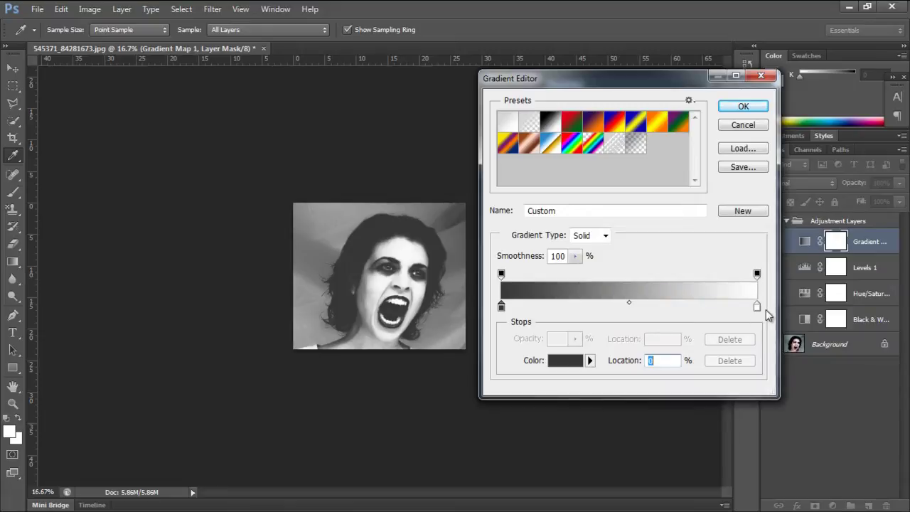
pyautogui.doubleClick(756, 307)
pyautogui.doubleClick(790, 441)
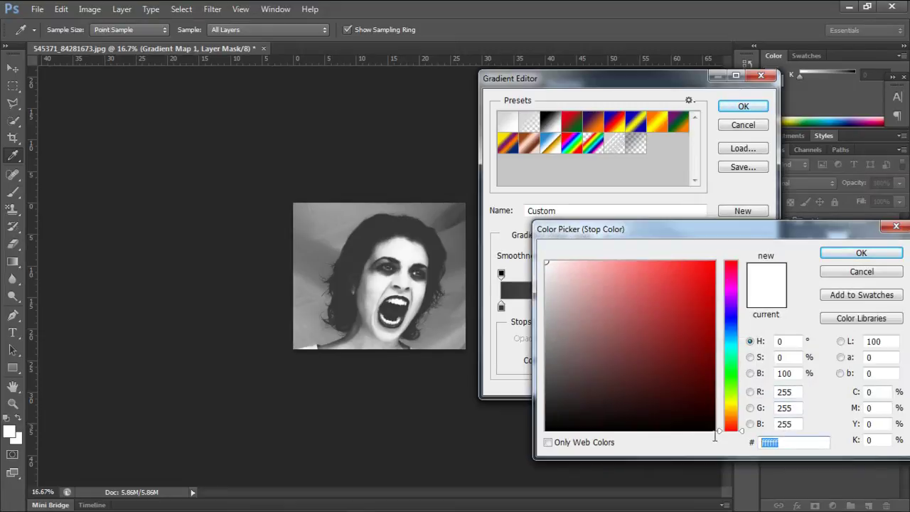
pyautogui.write('f6ead9')
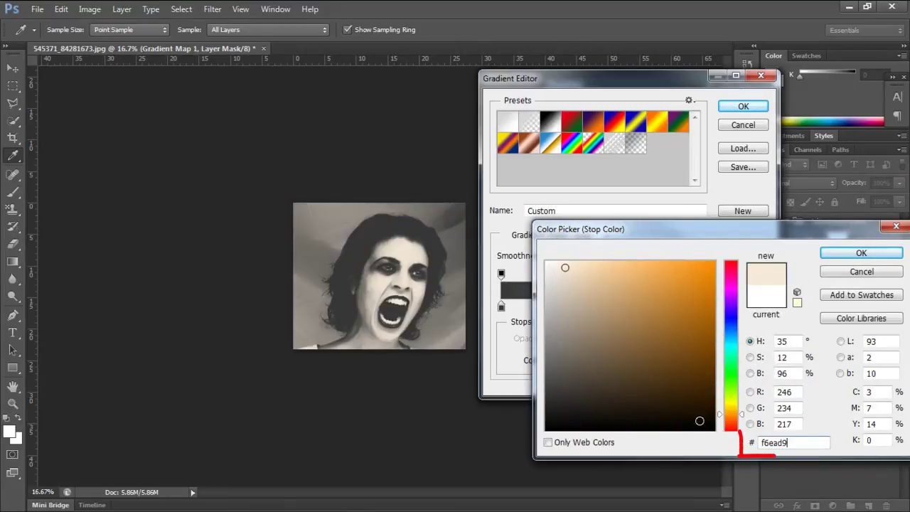
pyautogui.click(861, 253)
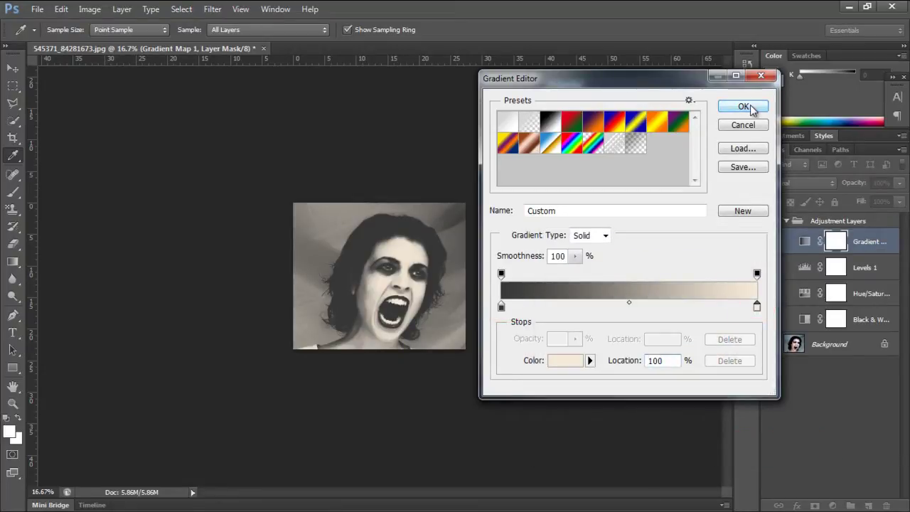
pyautogui.click(744, 106)
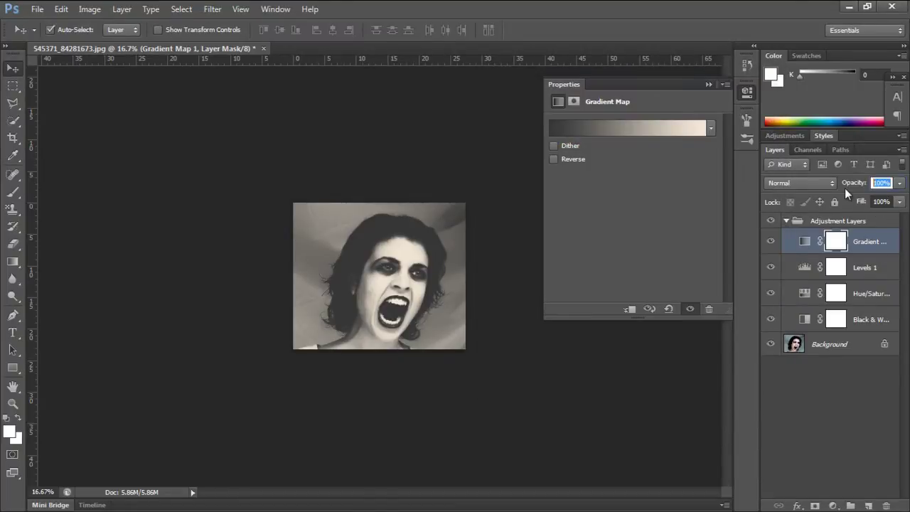
# Set the Gradient Map to 50% opacity in Hard Light, then collapse the Adjustment Layers group.
pyautogui.write('50')
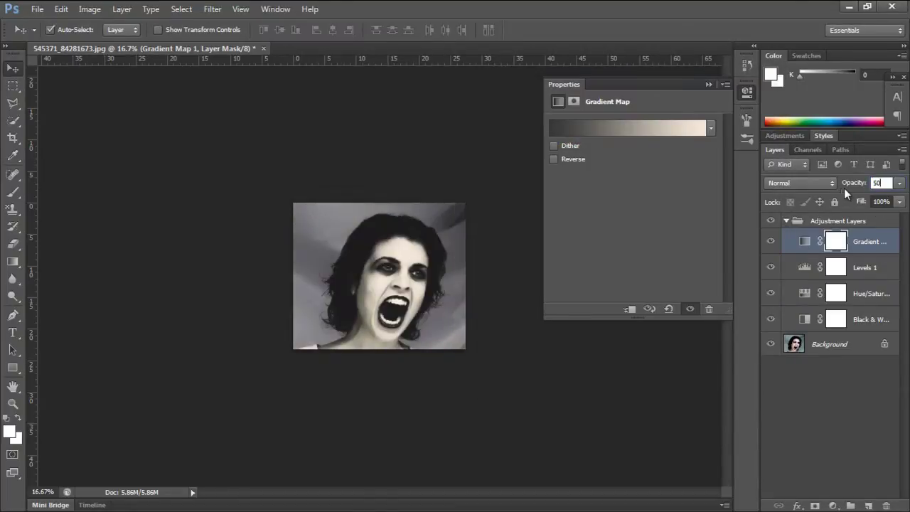
pyautogui.click(824, 183)
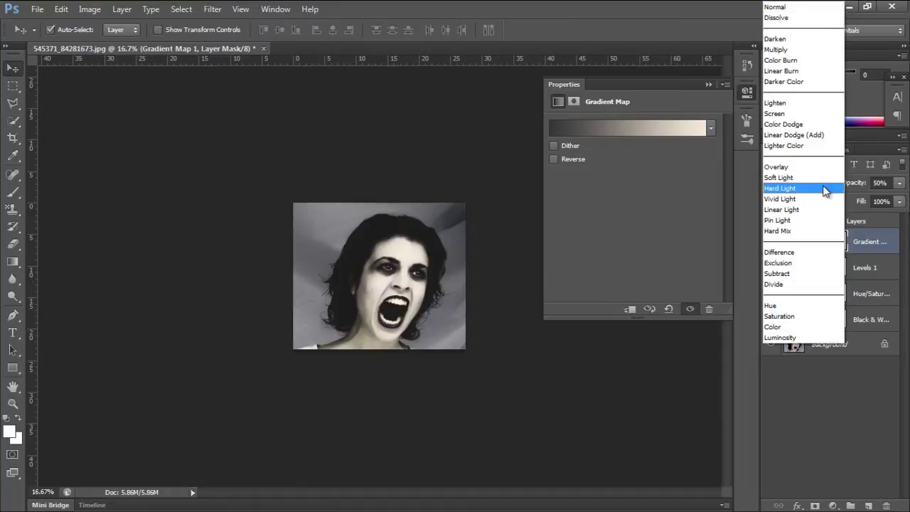
pyautogui.click(825, 188)
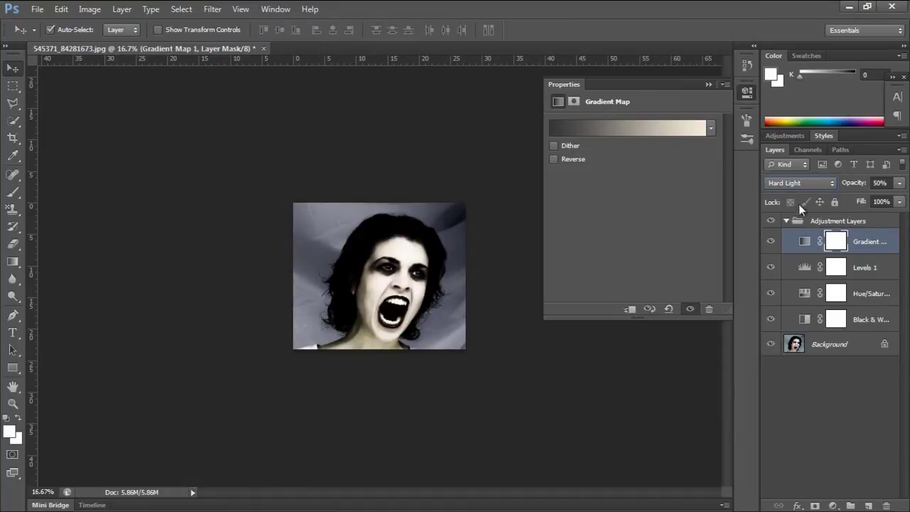
pyautogui.click(785, 221)
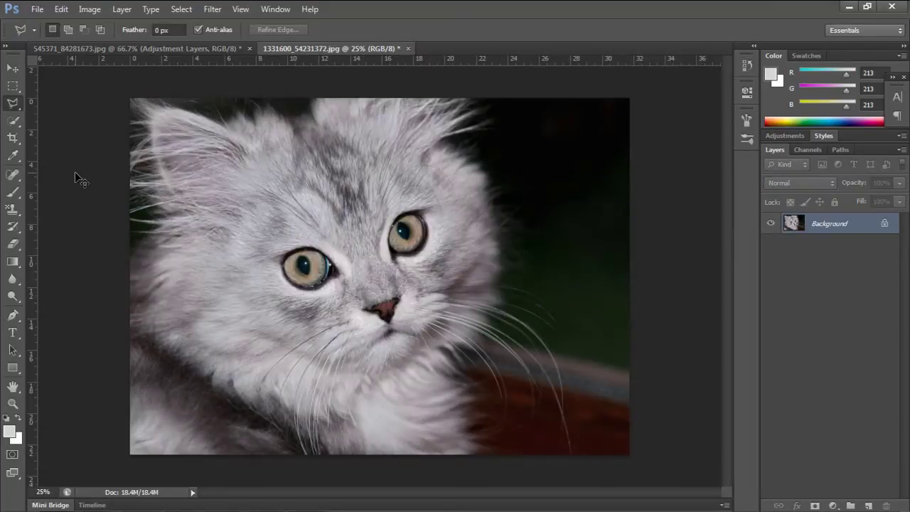
# Zoom in, trace around the kitten's eye and copy it onto a new layer.
pyautogui.hotkey('ctrl', '+')
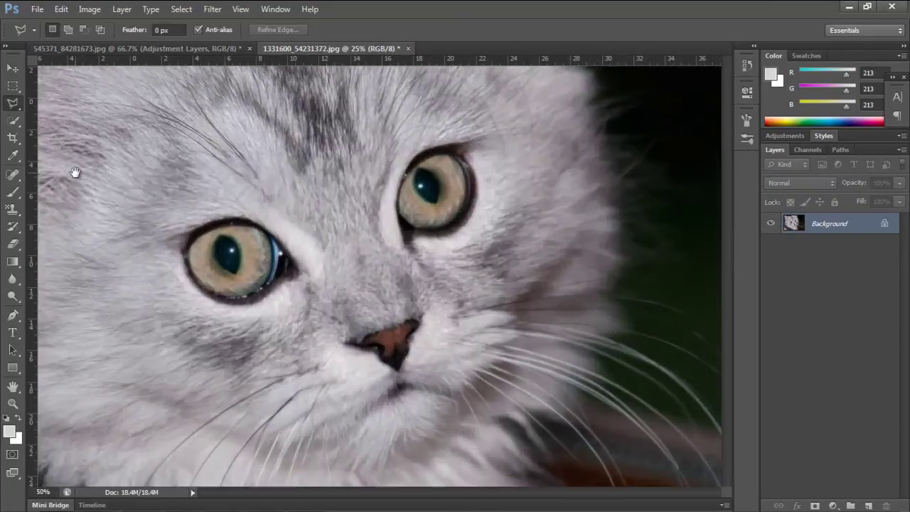
pyautogui.hotkey('ctrl', '+')
pyautogui.hotkey('ctrl', '+')
pyautogui.hotkey('ctrl', '+')
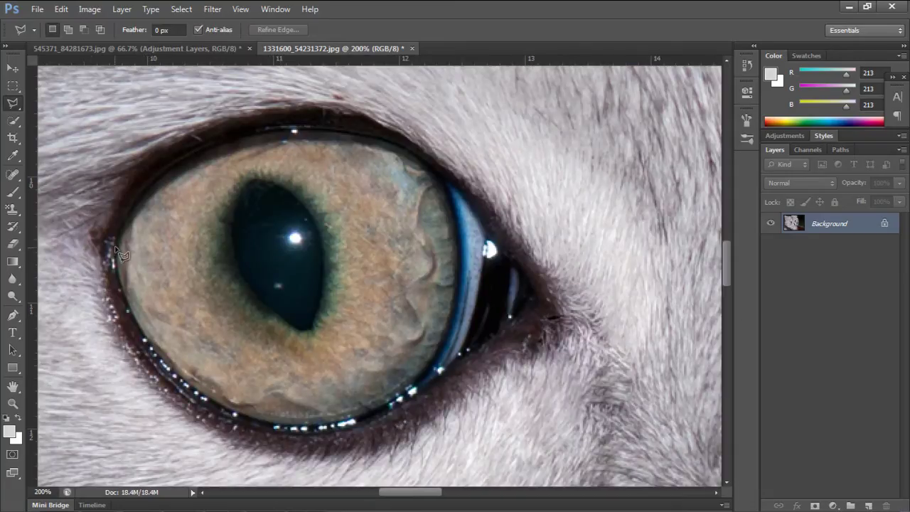
pyautogui.click(113, 248)
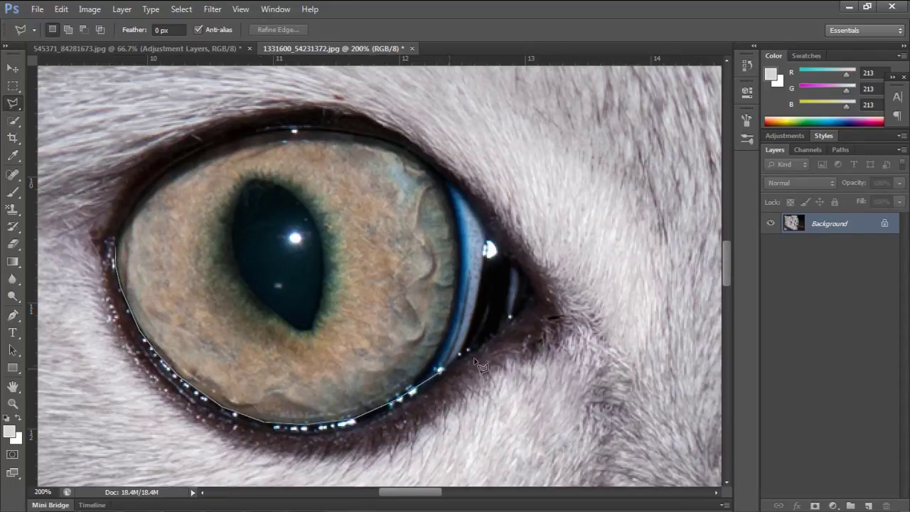
pyautogui.click(115, 245)
pyautogui.hotkey('ctrl', 'j')
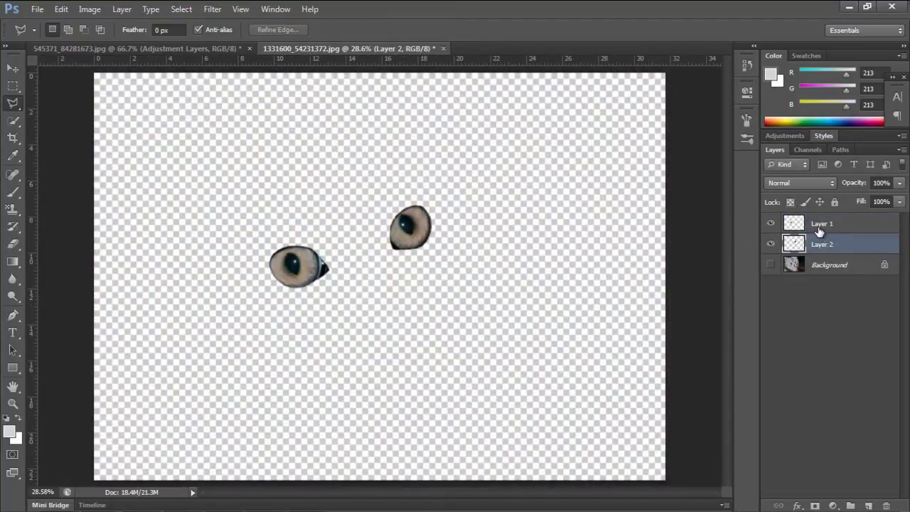
# Duplicate both kitten eye layers into the screaming woman's portrait document.
pyautogui.keyDown('shift'); pyautogui.click(818, 231); pyautogui.keyUp('shift')
pyautogui.rightClick(838, 227)
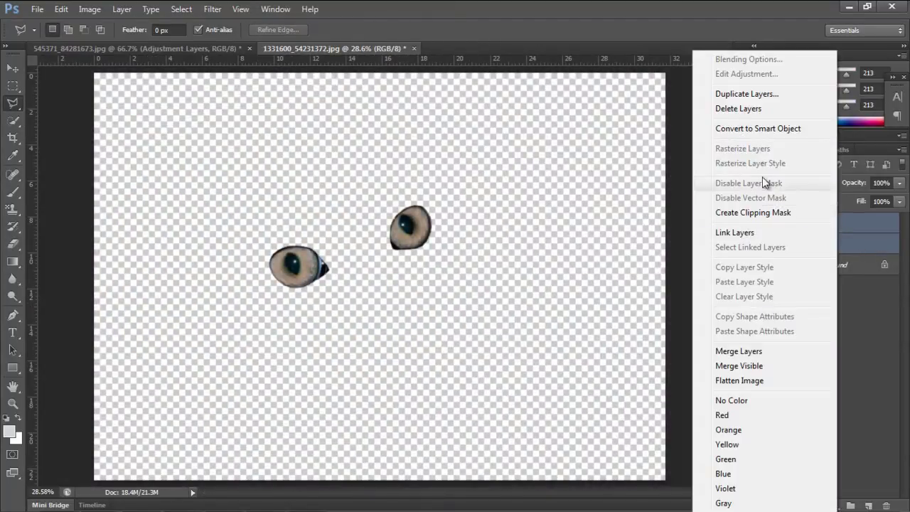
pyautogui.click(750, 96)
pyautogui.click(415, 203)
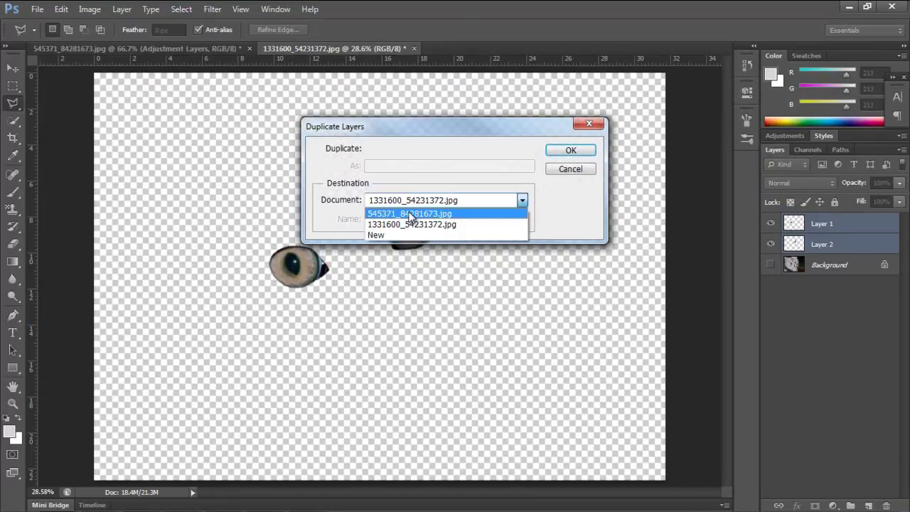
pyautogui.click(414, 211)
pyautogui.click(567, 151)
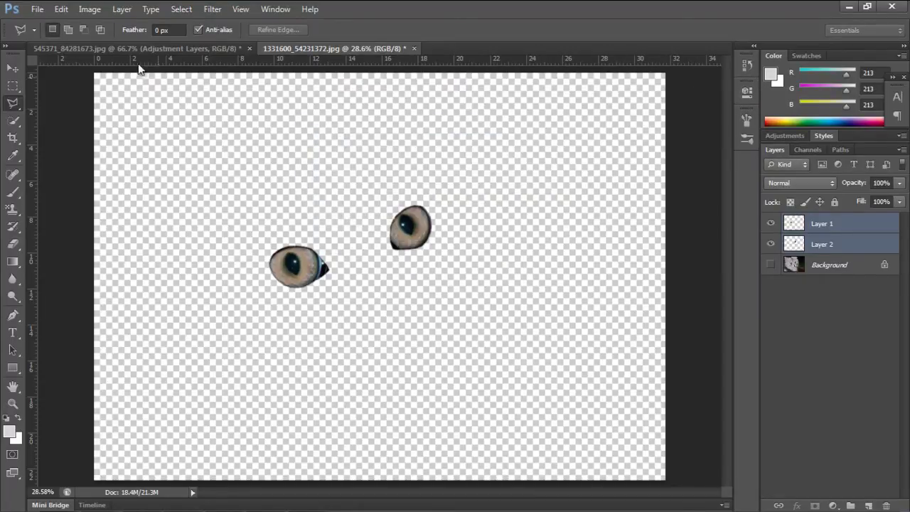
pyautogui.click(138, 48)
pyautogui.hotkey('ctrl', 't')
# Scale the kitten eyes to about 50% over the woman's eyes and add a layer mask to Layer 2.
pyautogui.moveTo(503, 120); pyautogui.dragTo(349, 234)
pyautogui.press('Return')
pyautogui.hotkey('ctrl', '0')
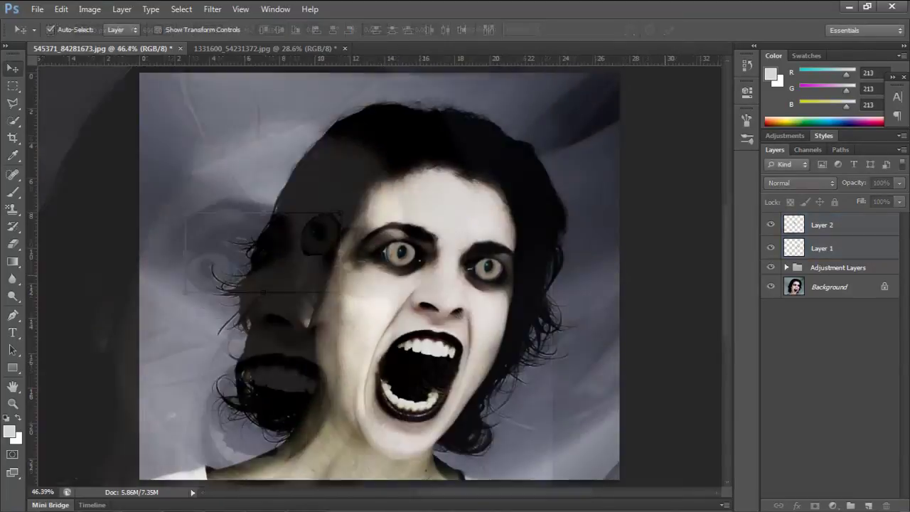
pyautogui.hotkey('ctrl', '+')
pyautogui.hotkey('ctrl', '+')
pyautogui.hotkey('ctrl', '+')
pyautogui.hotkey('ctrl', '+')
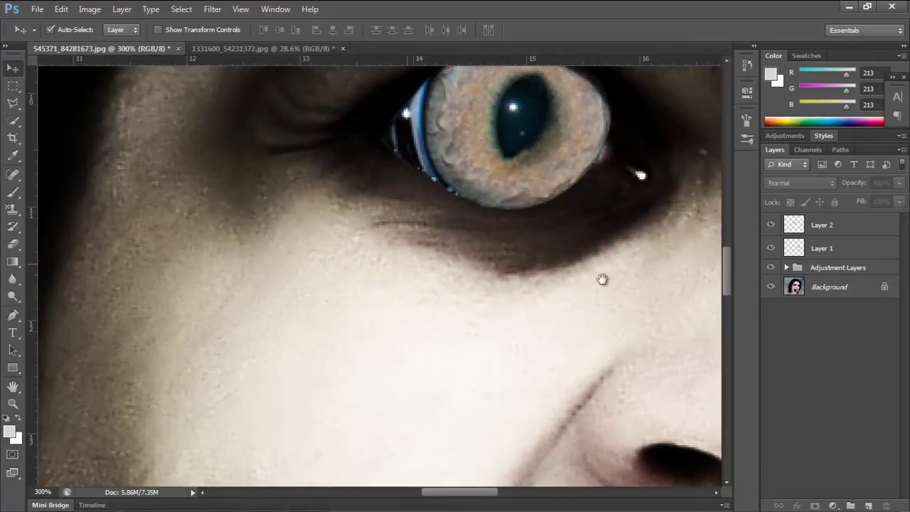
pyautogui.moveTo(402, 248); pyautogui.dragTo(234, 427)
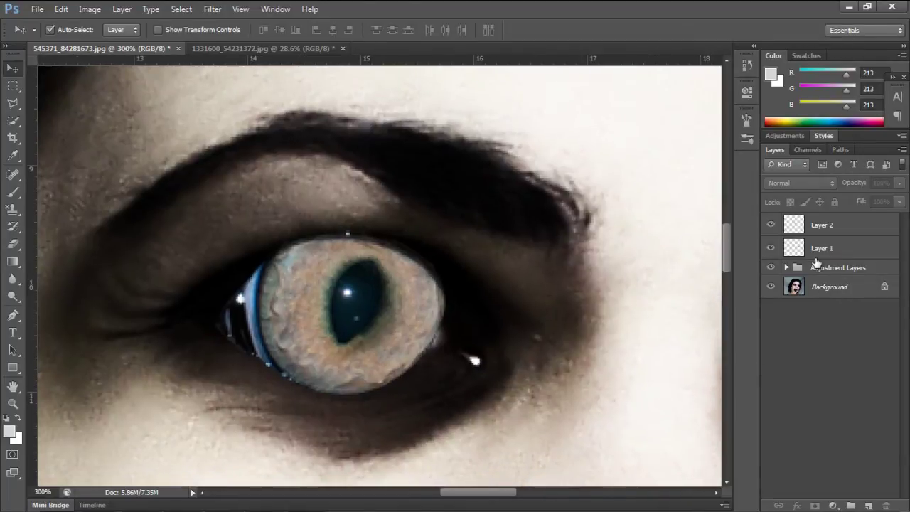
pyautogui.click(822, 234)
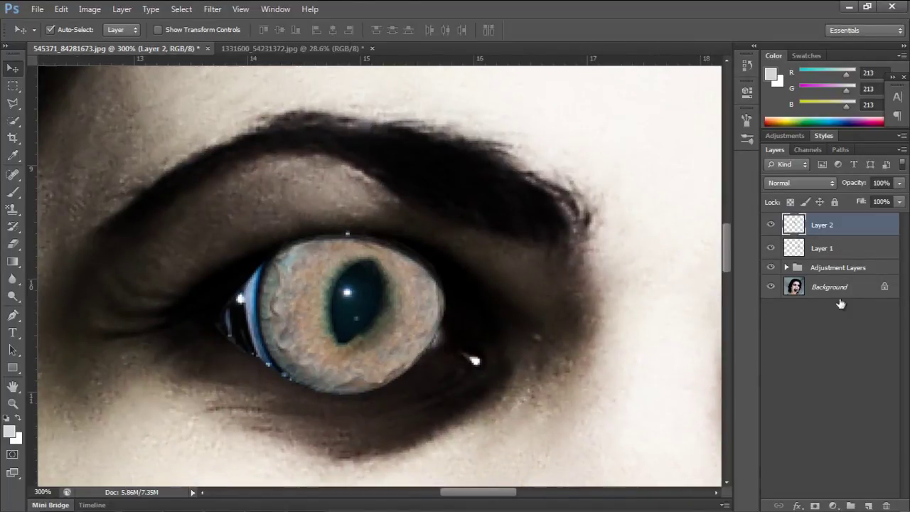
pyautogui.click(814, 505)
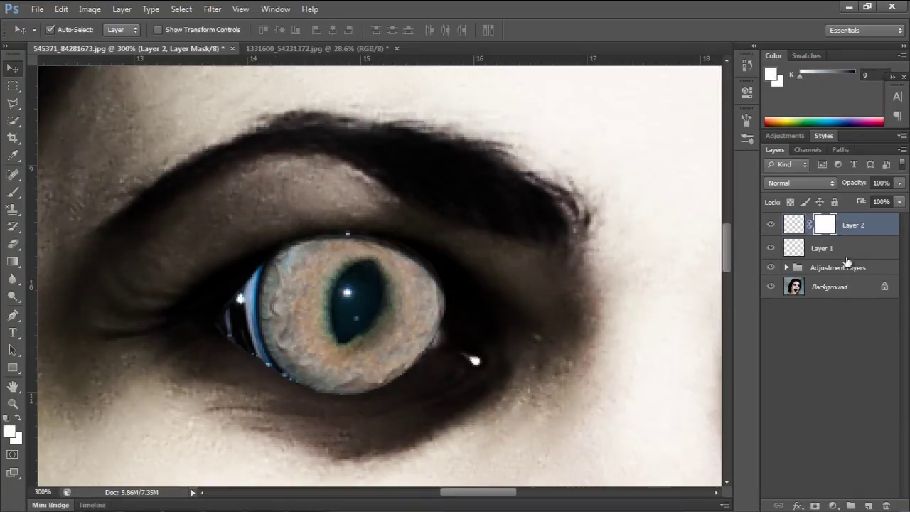
# Set Layer 2 to 50% opacity and shrink its iris to about 53% inside the woman's eye.
pyautogui.click(875, 182)
pyautogui.press('Return')
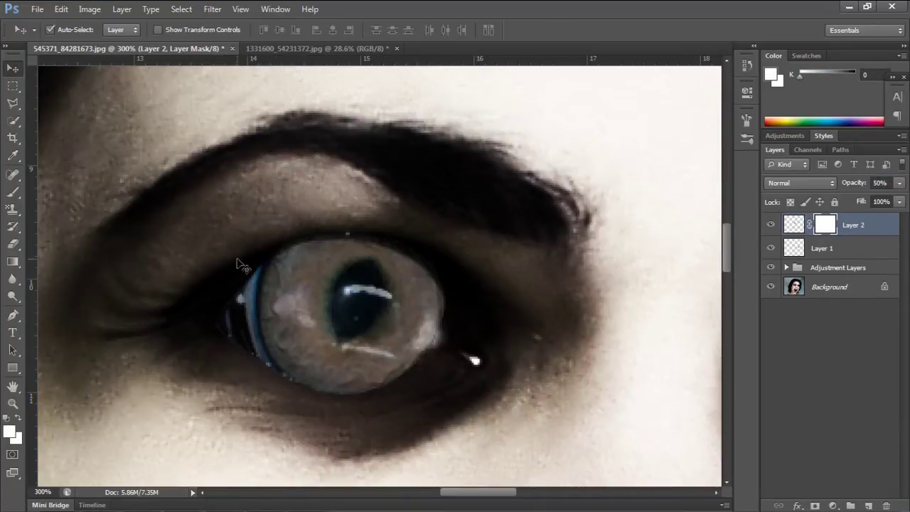
pyautogui.hotkey('ctrl', 't')
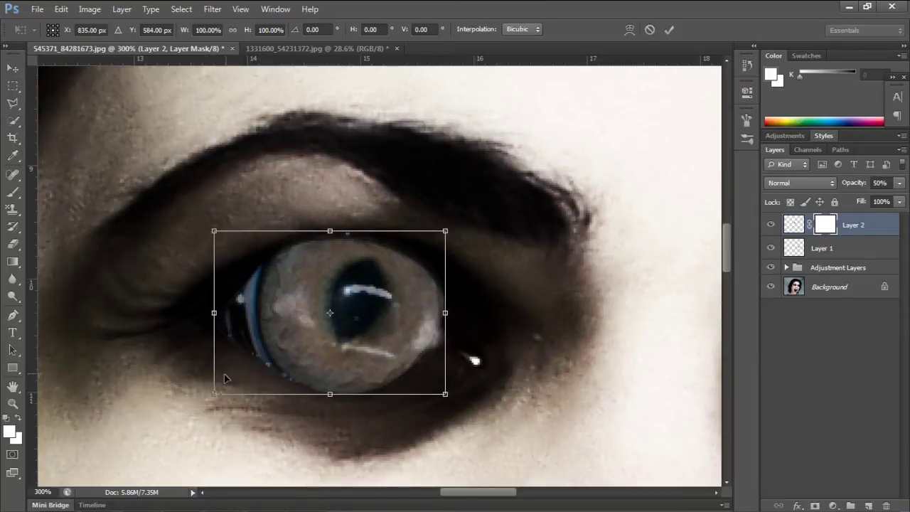
pyautogui.moveTo(215, 393); pyautogui.dragTo(282, 346)
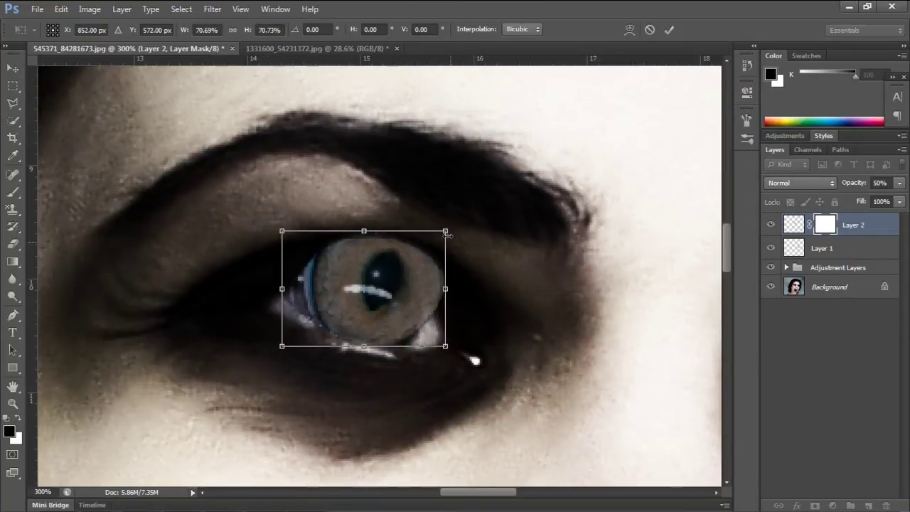
pyautogui.moveTo(422, 247); pyautogui.dragTo(409, 256)
pyautogui.moveTo(368, 305); pyautogui.dragTo(379, 312)
# Paint black with a small size-8 brush on Layer 2's mask to hide the iris edges.
pyautogui.press('Return')
pyautogui.press('b')
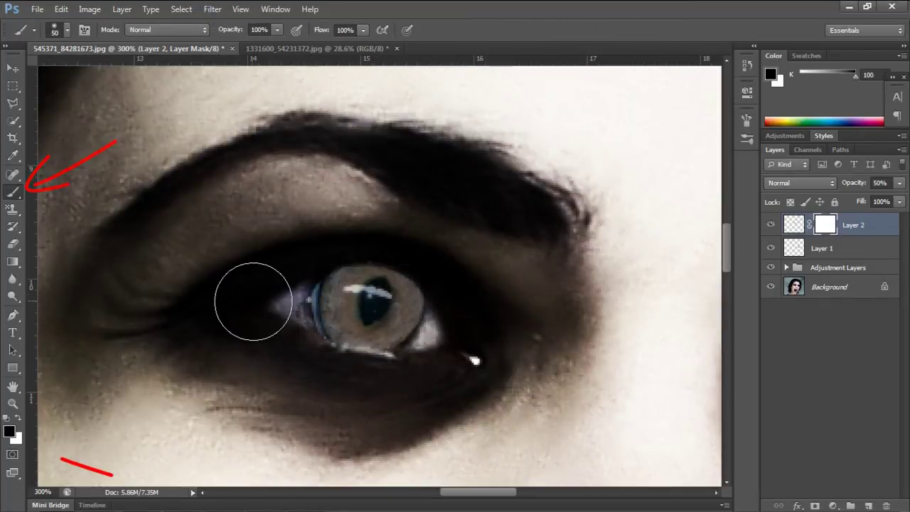
pyautogui.press('[')
pyautogui.press('[')
pyautogui.press('[')
pyautogui.press('[')
pyautogui.press('[')
pyautogui.press('[')
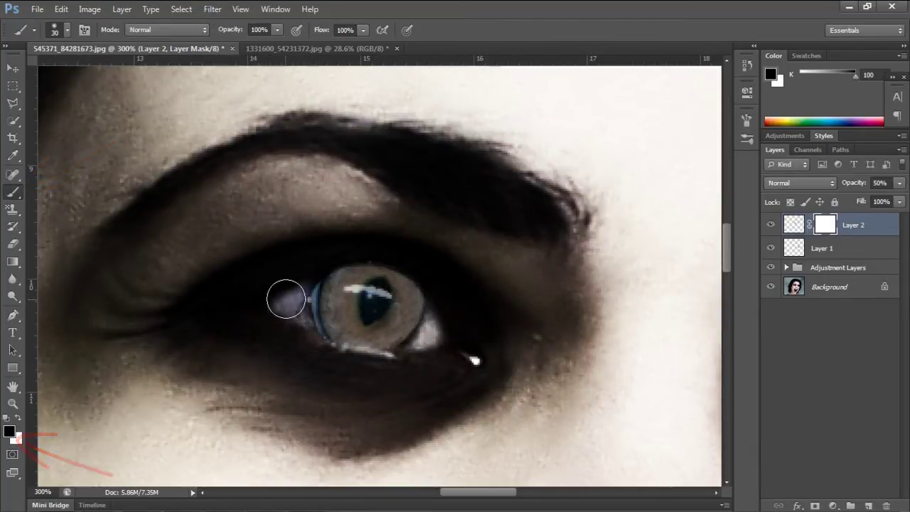
pyautogui.moveTo(294, 293)
pyautogui.mouseDown()
pyautogui.moveTo(297, 322)
pyautogui.moveTo(306, 286)
pyautogui.moveTo(313, 341)
pyautogui.moveTo(321, 346)
pyautogui.moveTo(414, 359)
pyautogui.mouseUp()
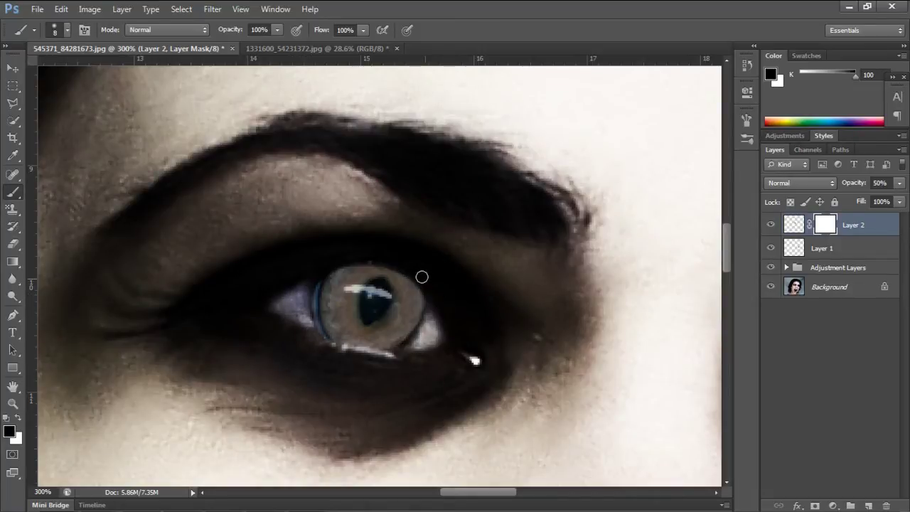
pyautogui.hotkey('ctrl', 'z')
pyautogui.moveTo(305, 294)
pyautogui.mouseDown()
pyautogui.moveTo(309, 286)
pyautogui.moveTo(315, 333)
pyautogui.mouseUp()
pyautogui.moveTo(307, 292); pyautogui.dragTo(313, 308)
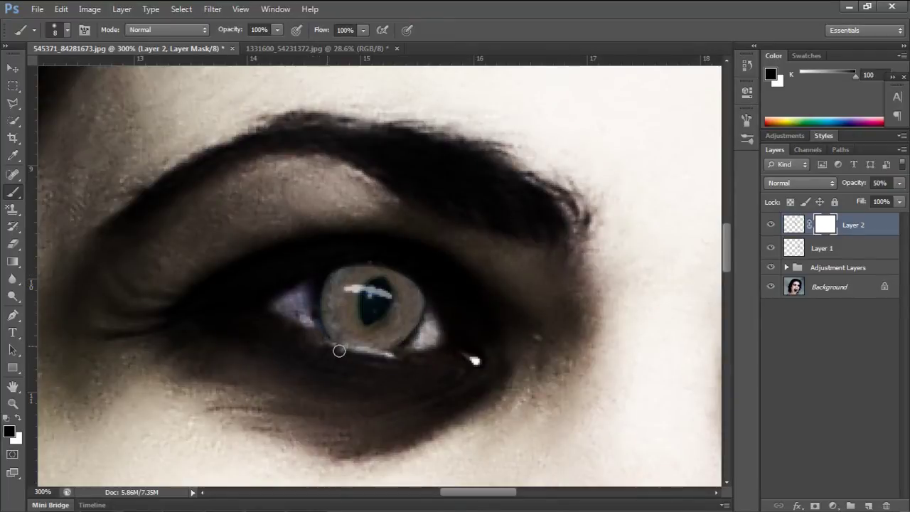
pyautogui.moveTo(339, 350)
pyautogui.mouseDown()
pyautogui.moveTo(355, 344)
pyautogui.moveTo(326, 339)
pyautogui.moveTo(406, 348)
pyautogui.moveTo(339, 344)
pyautogui.mouseUp()
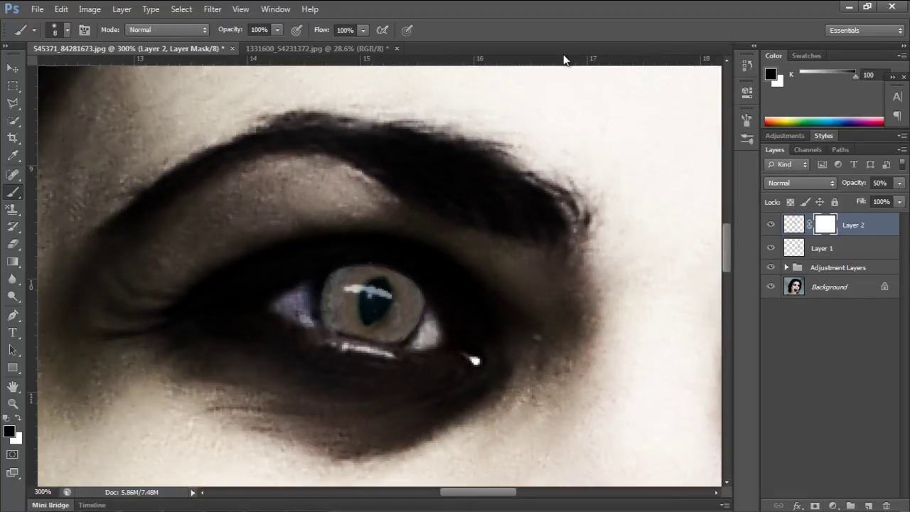
pyautogui.hotkey('ctrl', '-')
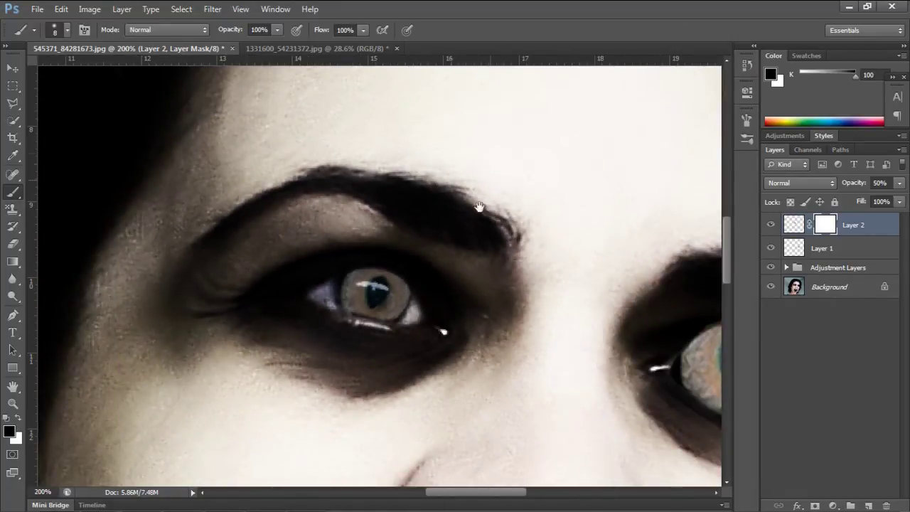
pyautogui.moveTo(480, 207); pyautogui.dragTo(203, 206)
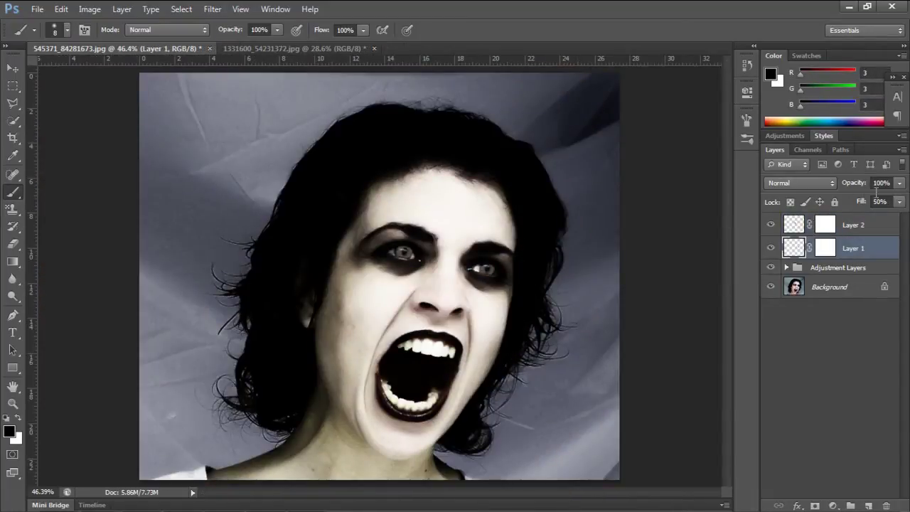
# Set Layer 1's fill to 100% and restore Layer 2 to full opacity.
pyautogui.click(881, 202)
pyautogui.write('100')
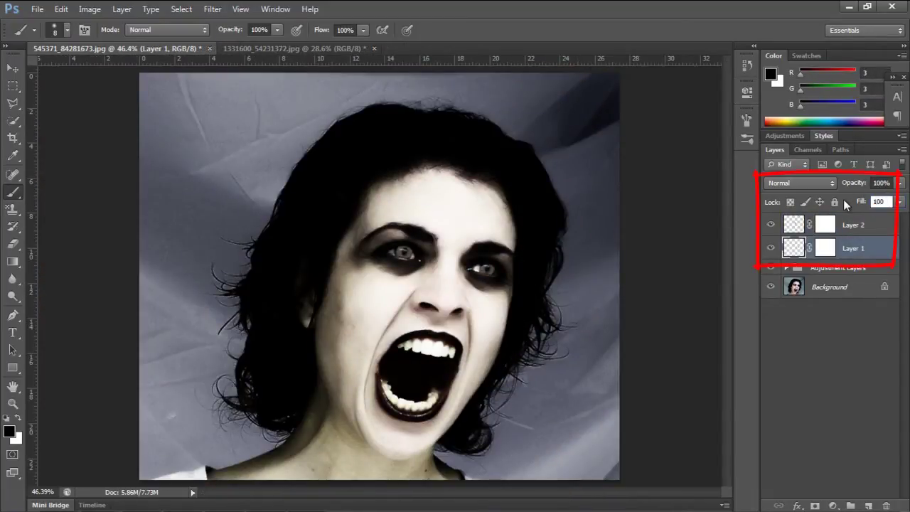
pyautogui.click(855, 224)
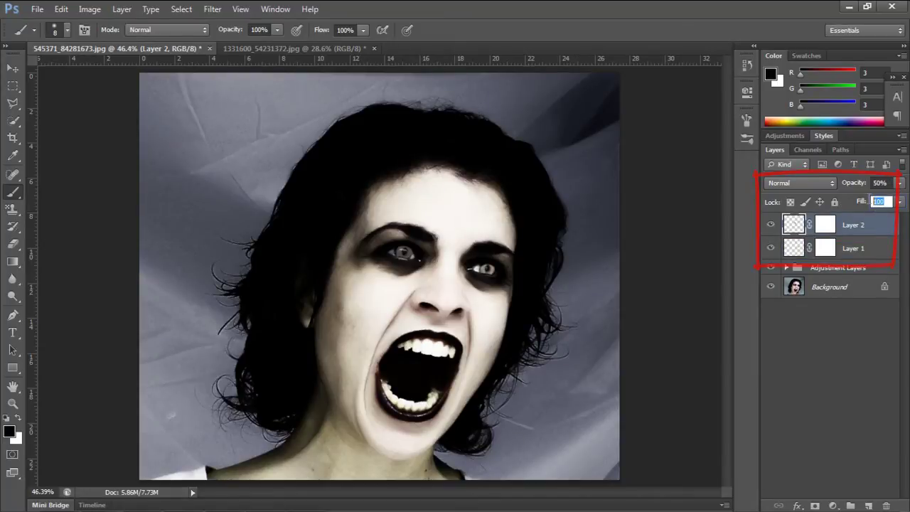
pyautogui.click(881, 183)
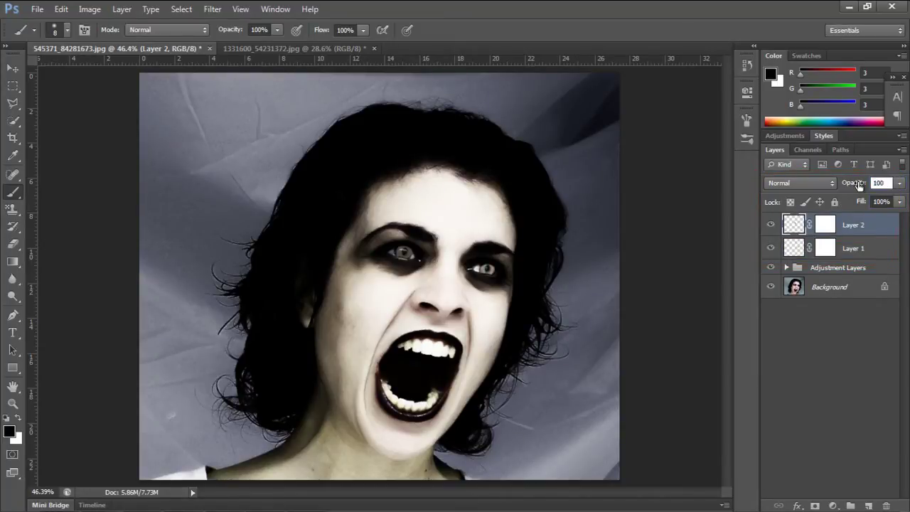
pyautogui.press('Return')
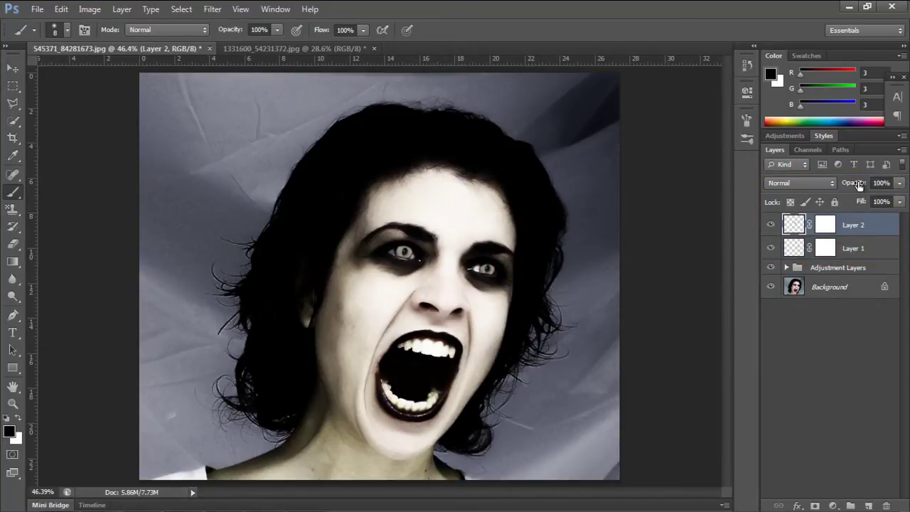
# Give Layer 2 an Inner Shadow effect with angle 160.
pyautogui.doubleClick(876, 231)
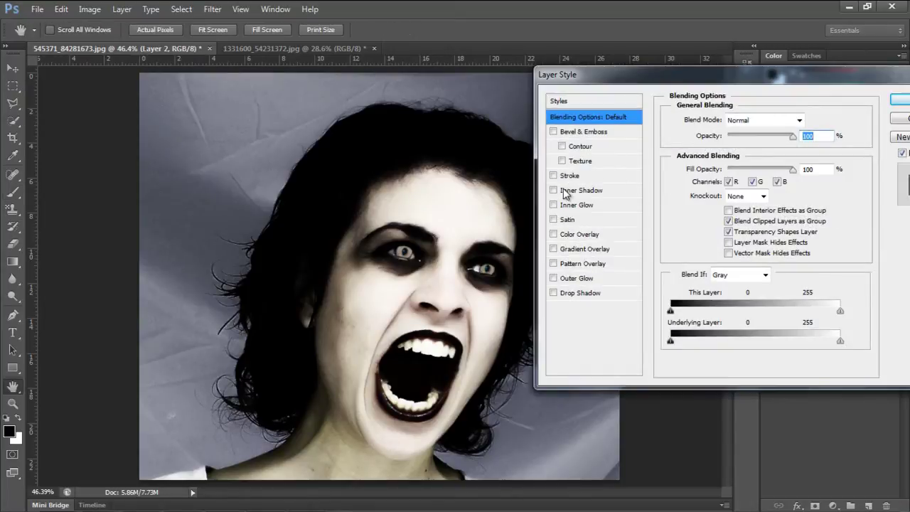
pyautogui.click(554, 190)
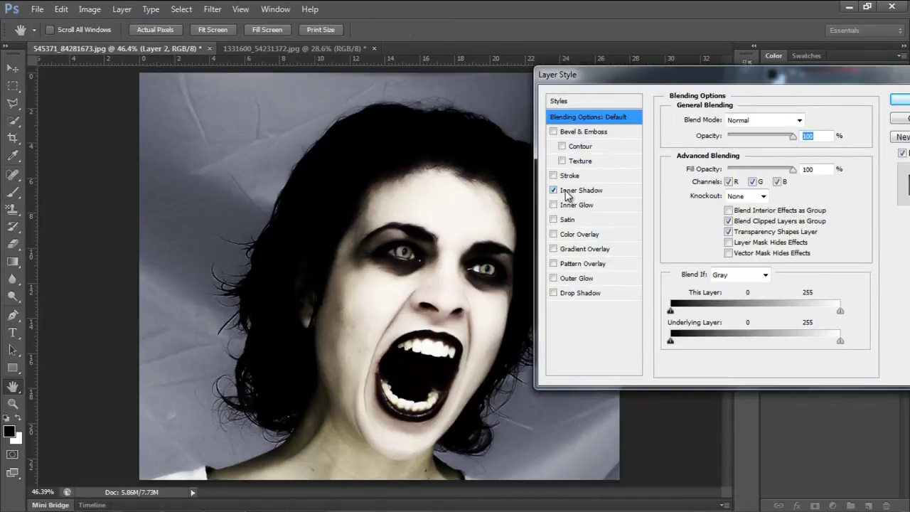
pyautogui.click(566, 192)
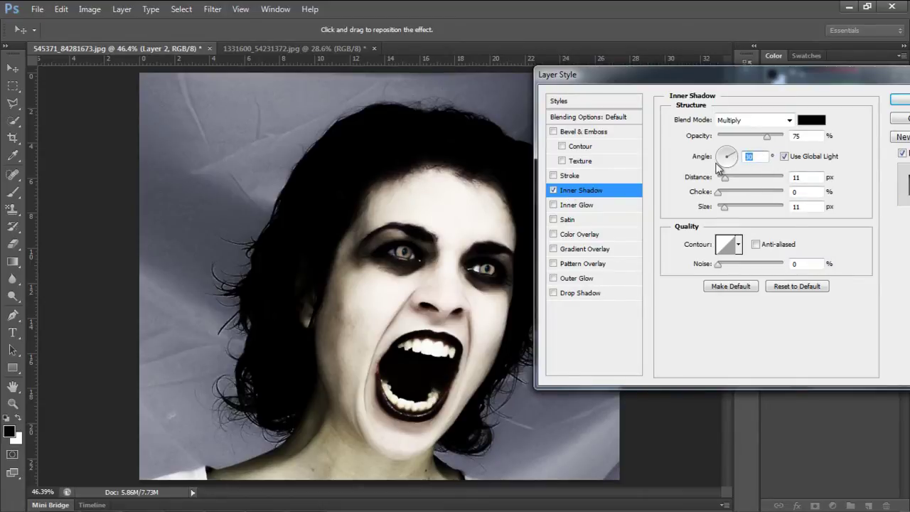
pyautogui.write('160')
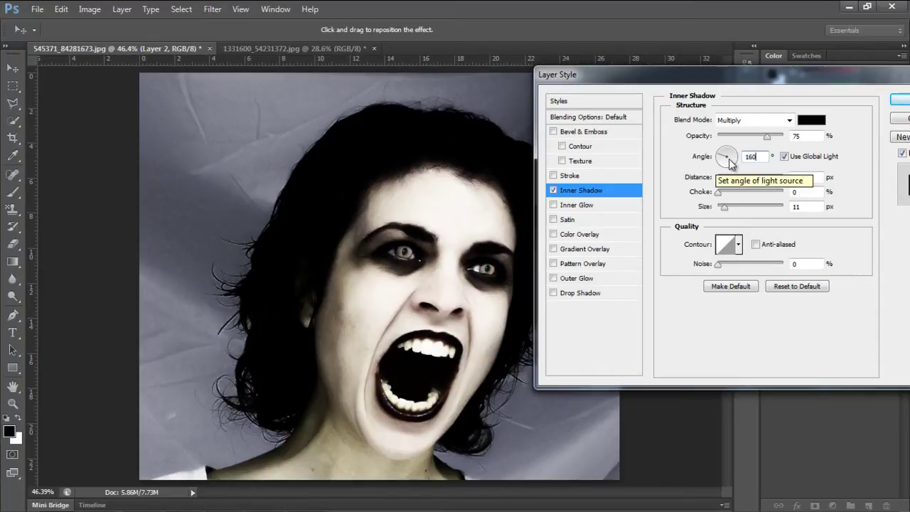
# Add a beige #dfca98 Color Overlay in Linear Burn mode.
pyautogui.click(553, 235)
pyautogui.click(817, 125)
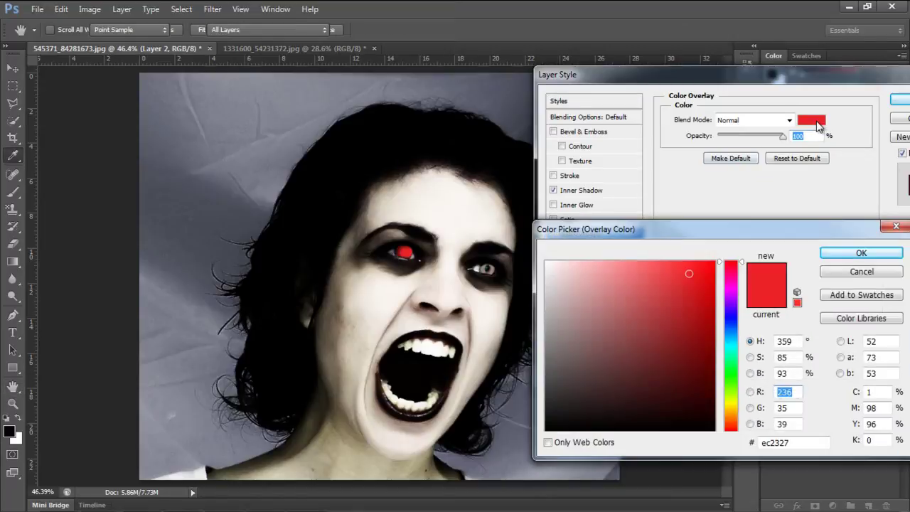
pyautogui.doubleClick(793, 442)
pyautogui.write('dfca')
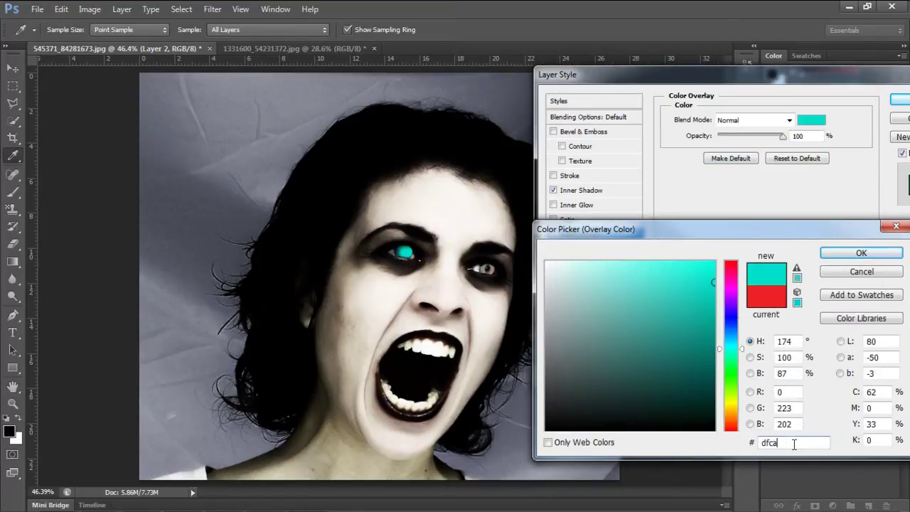
pyautogui.write('98')
pyautogui.click(849, 255)
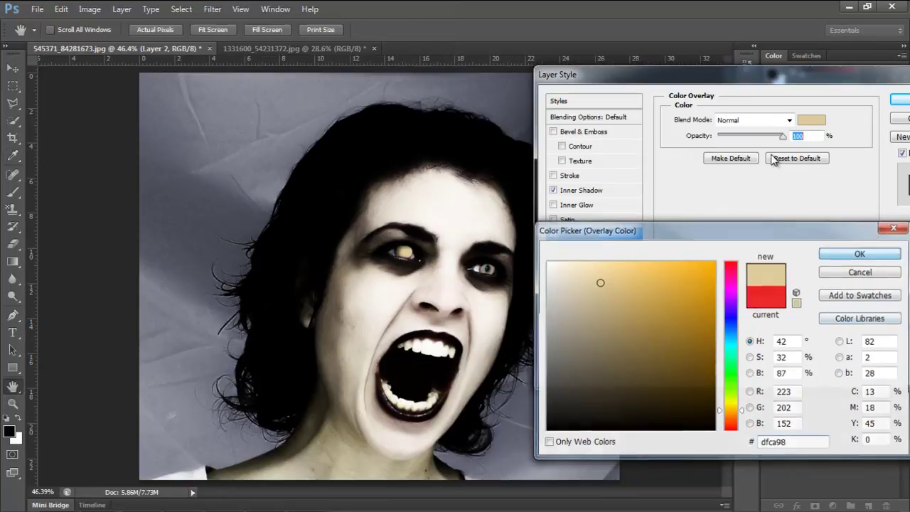
pyautogui.click(771, 120)
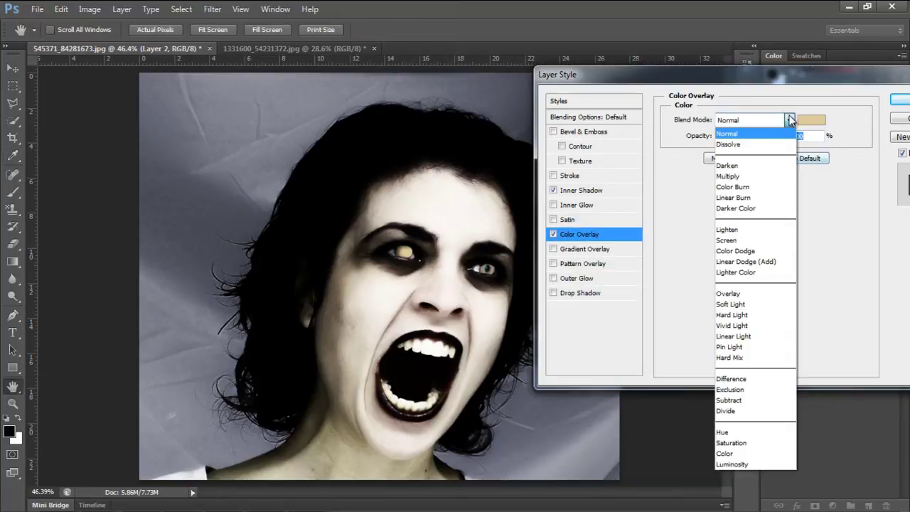
pyautogui.click(756, 198)
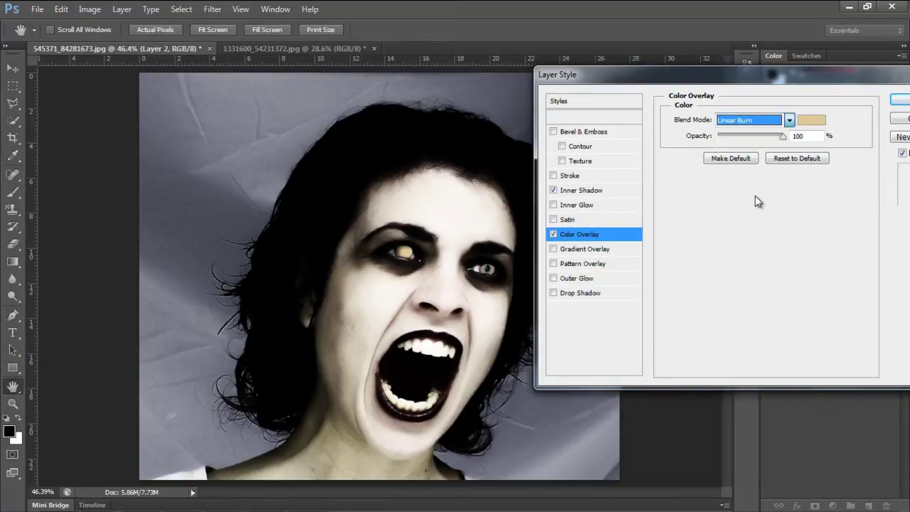
# Add a Gradient Overlay in Color Burn mode at 50% opacity.
pyautogui.click(584, 251)
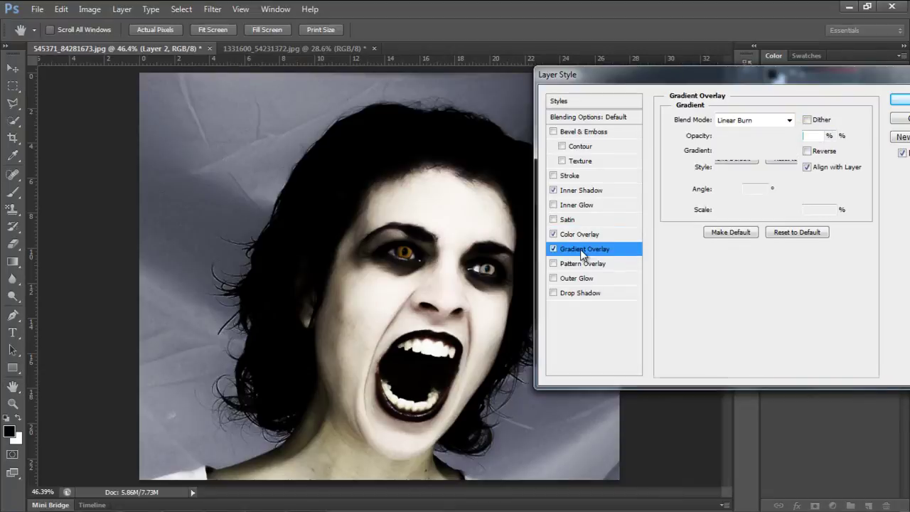
pyautogui.click(790, 121)
pyautogui.click(731, 187)
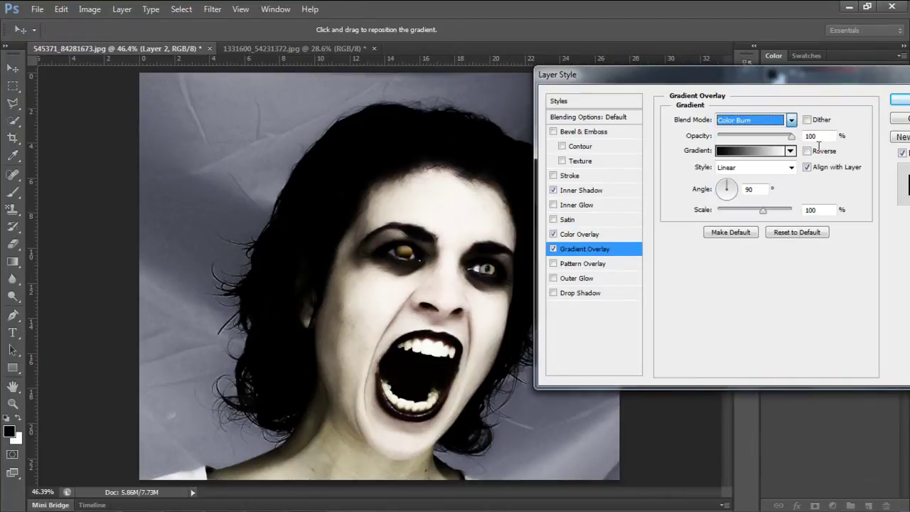
pyautogui.press('Tab')
pyautogui.write('5')
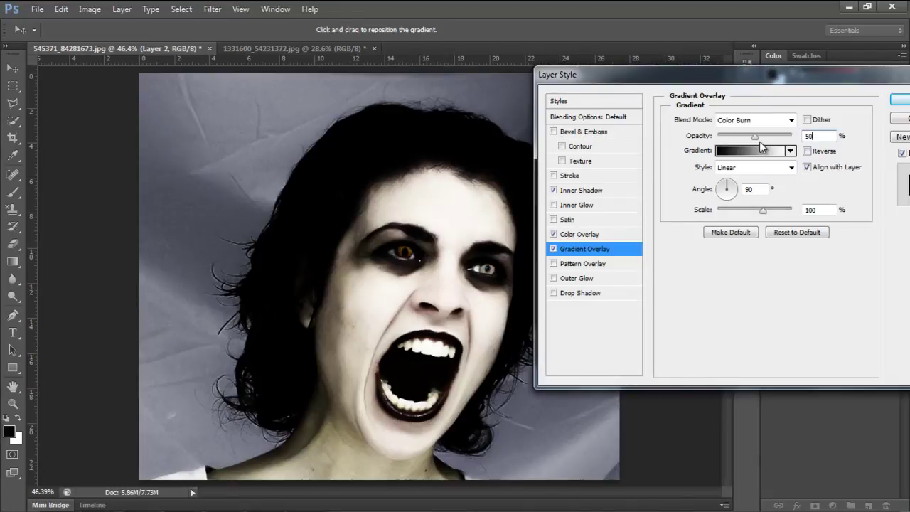
pyautogui.press('Tab')
# Copy Layer 2's layer style onto Layer 1 and reverse Layer 1's Gradient Overlay.
pyautogui.click(898, 99)
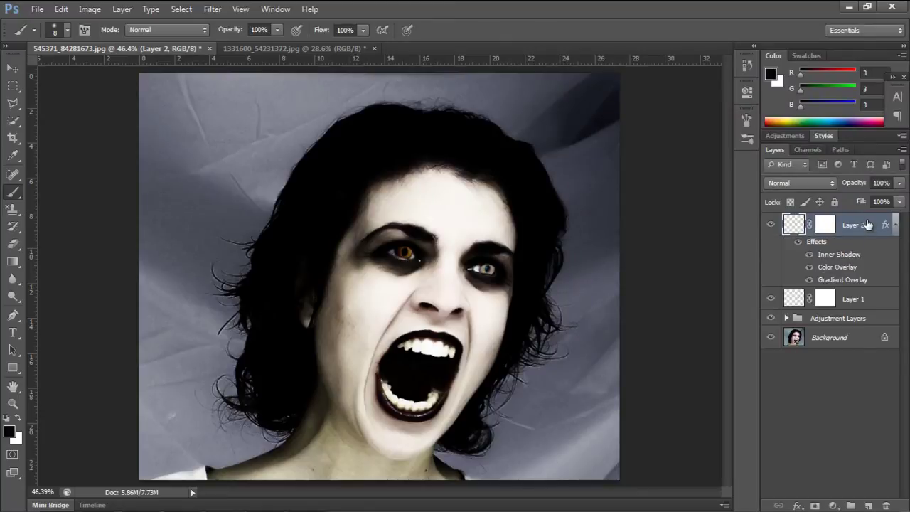
pyautogui.rightClick(867, 225)
pyautogui.click(829, 268)
pyautogui.click(866, 298)
pyautogui.rightClick(864, 293)
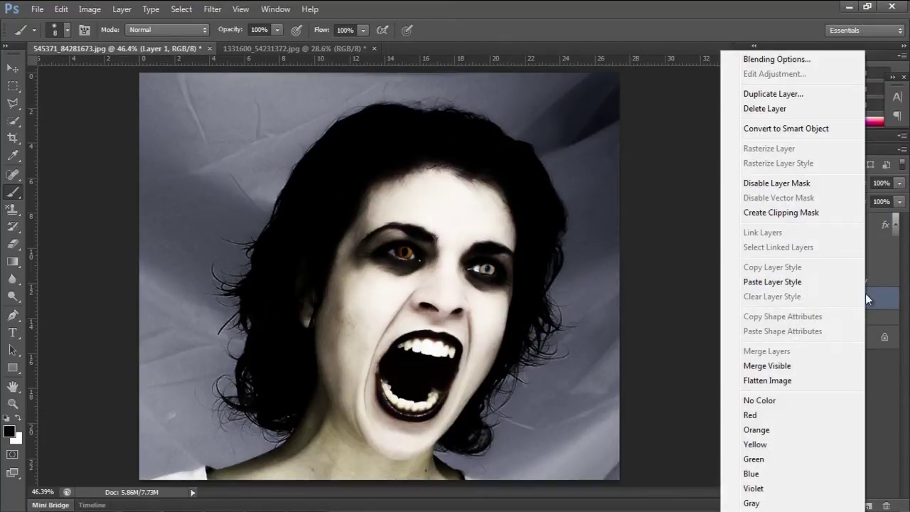
pyautogui.click(833, 284)
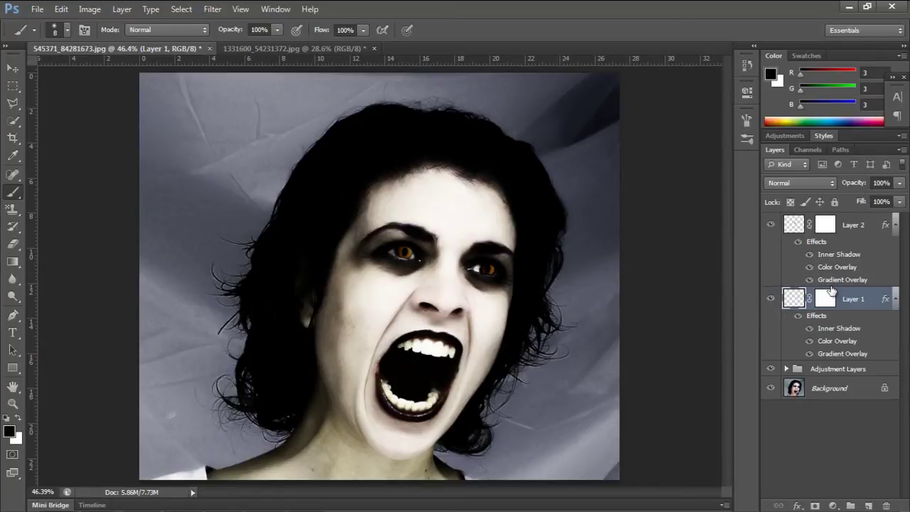
pyautogui.doubleClick(826, 353)
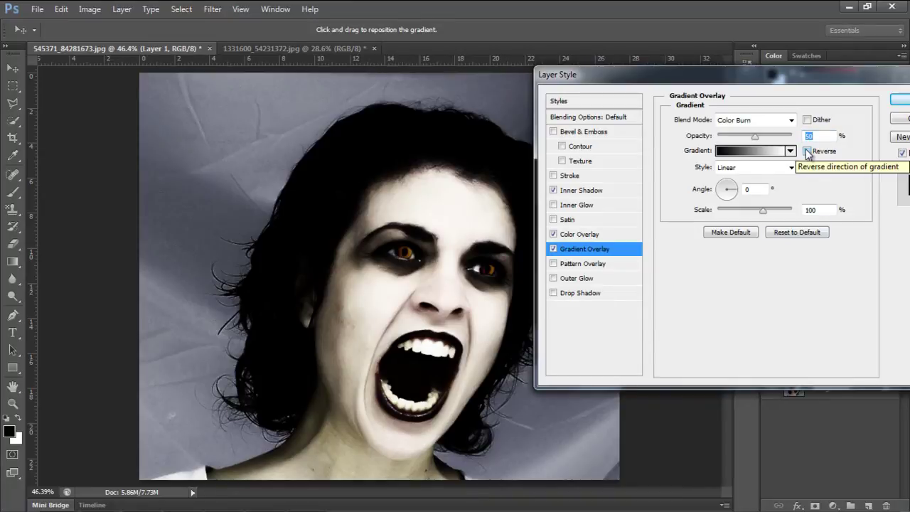
pyautogui.click(806, 151)
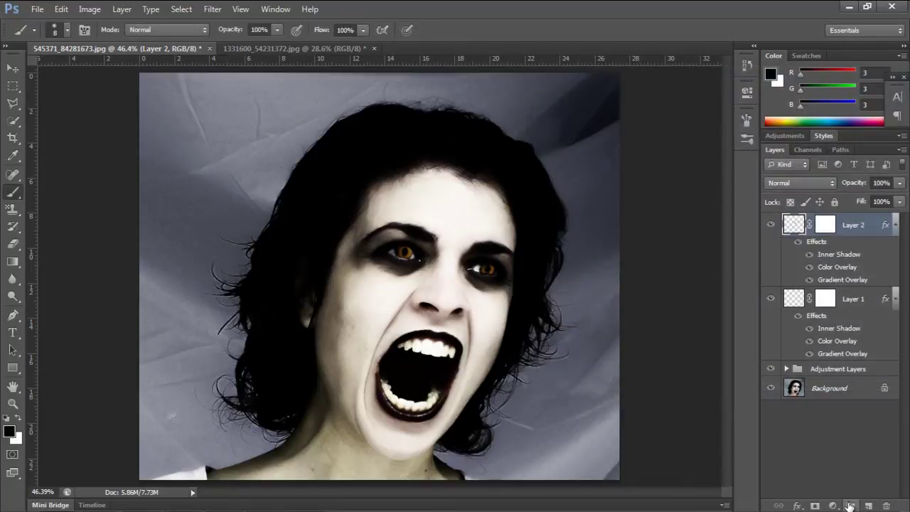
# Create a layer group named Eyes and move Layer 1 and Layer 2 into it.
pyautogui.click(850, 505)
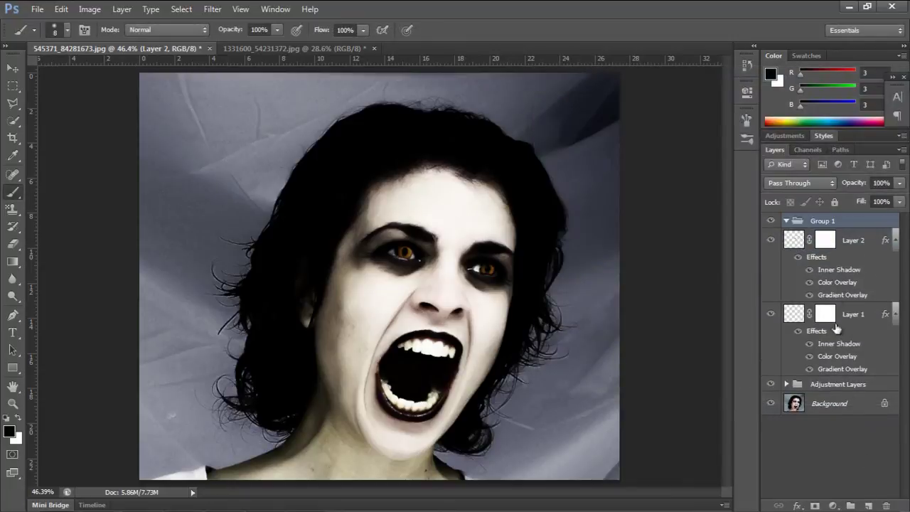
pyautogui.doubleClick(824, 221)
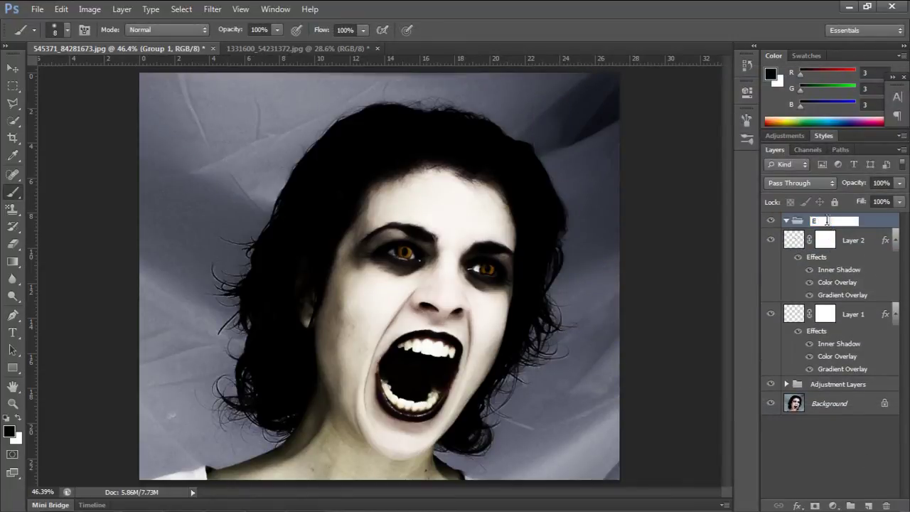
pyautogui.write('Eyes')
pyautogui.press('Return')
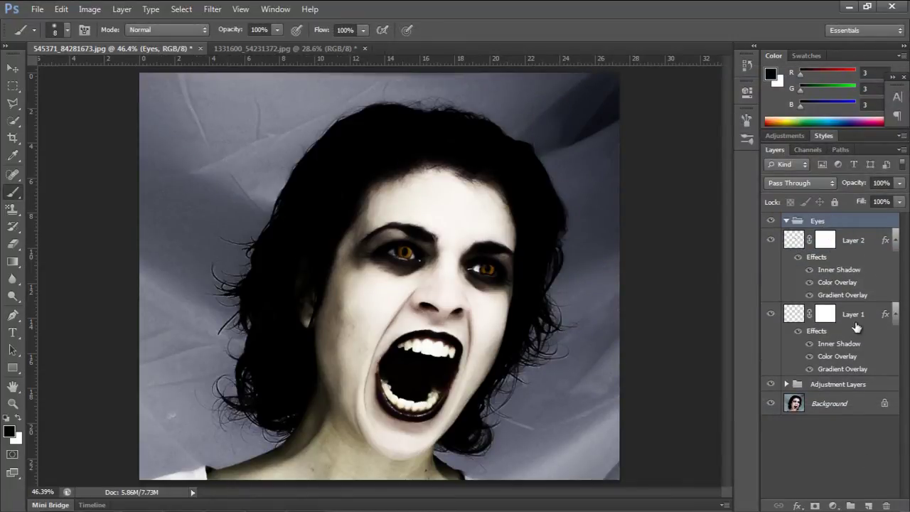
pyautogui.click(855, 323)
pyautogui.keyDown('shift'); pyautogui.click(787, 246); pyautogui.keyUp('shift')
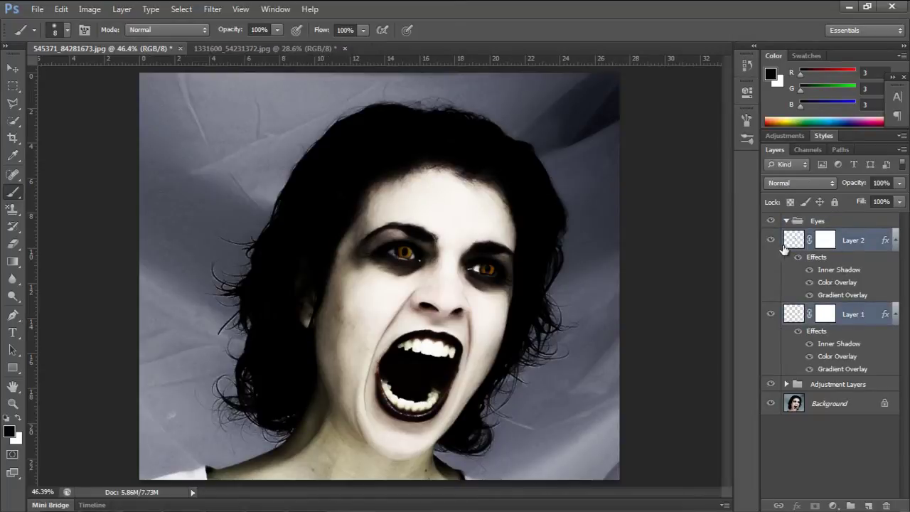
pyautogui.moveTo(784, 248); pyautogui.dragTo(794, 222)
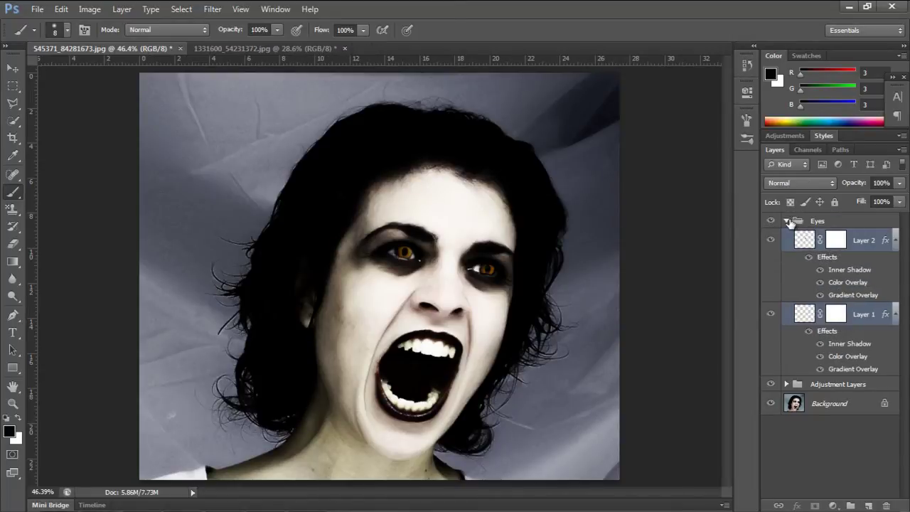
pyautogui.click(787, 221)
pyautogui.click(812, 223)
# Give the Eyes group a #ad8e6f Color Overlay in Linear Dodge (Add) at 10% opacity.
pyautogui.doubleClick(866, 225)
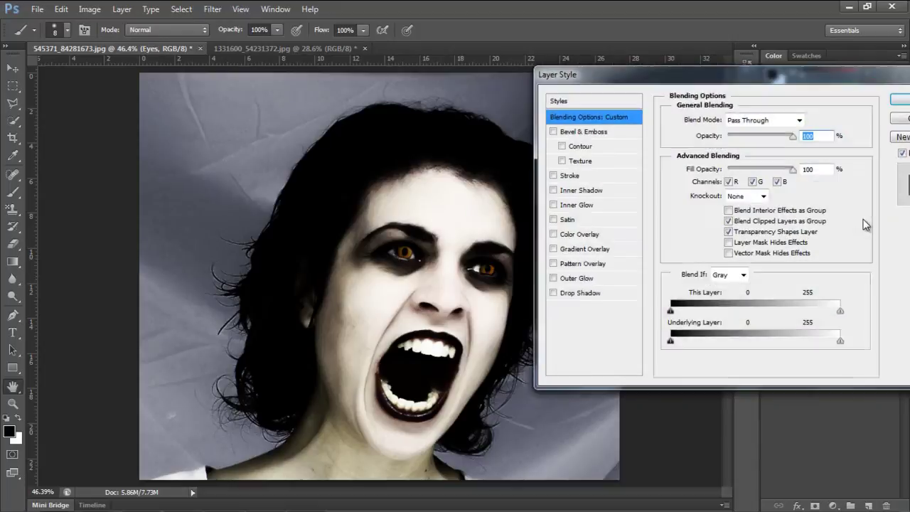
pyautogui.click(580, 235)
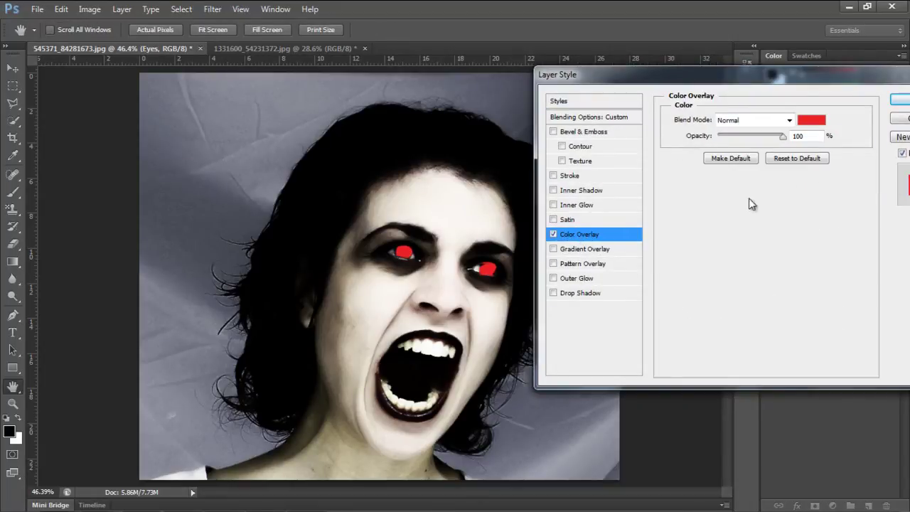
pyautogui.click(819, 124)
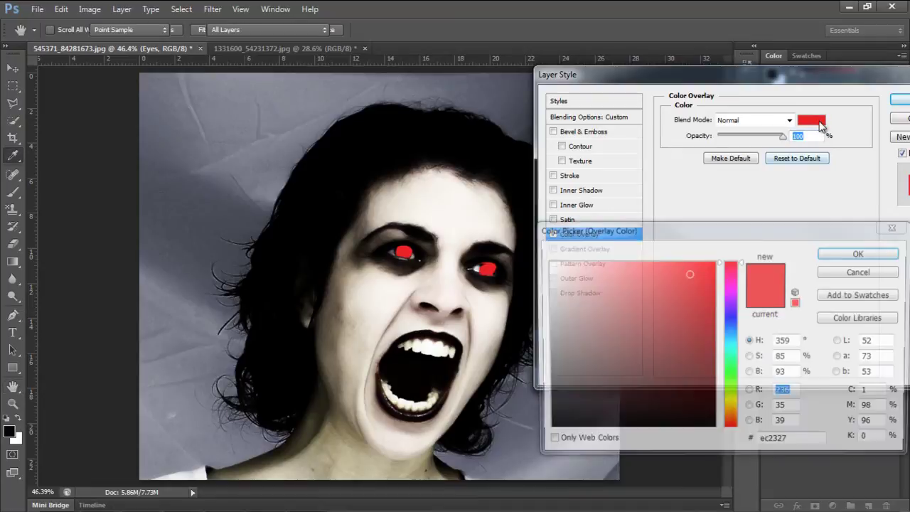
pyautogui.doubleClick(802, 441)
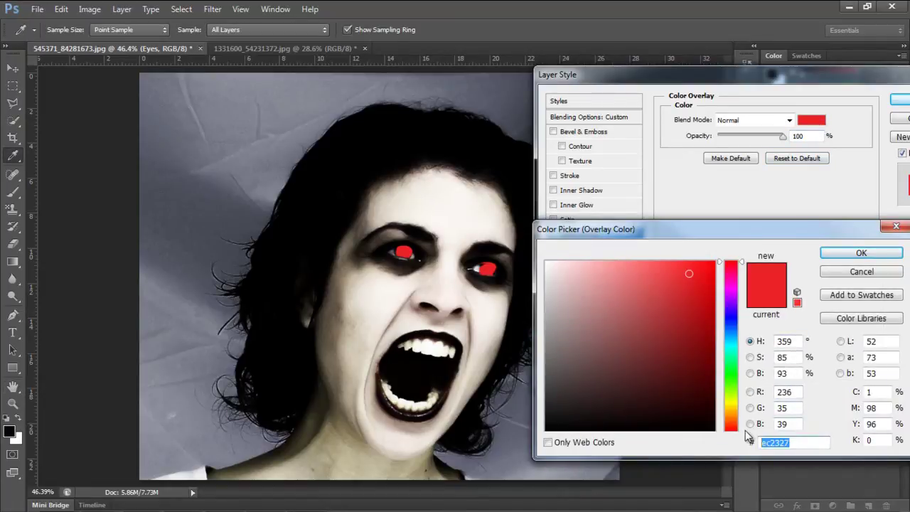
pyautogui.write('ad8e6f')
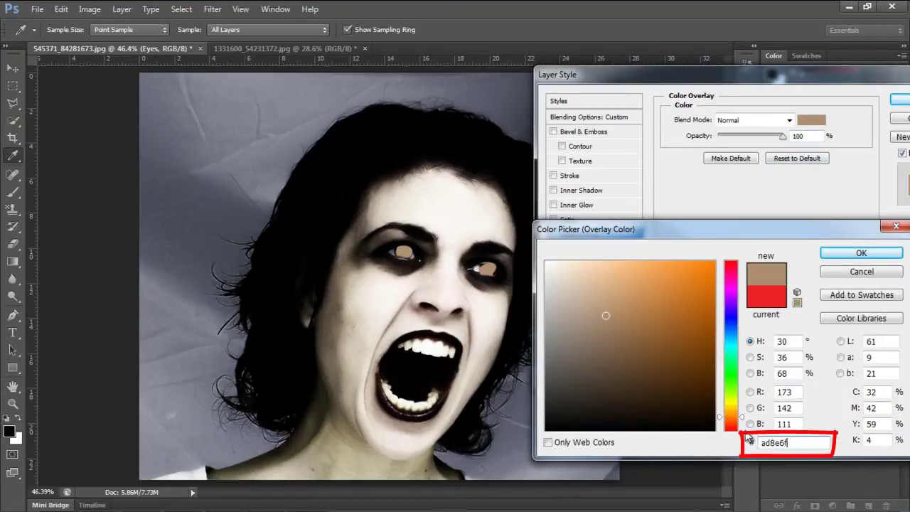
pyautogui.click(860, 252)
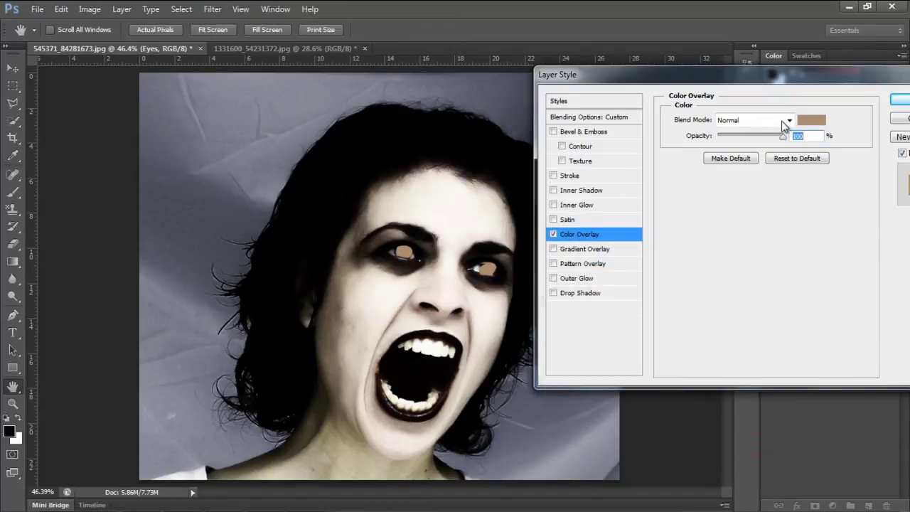
pyautogui.click(788, 121)
pyautogui.click(764, 262)
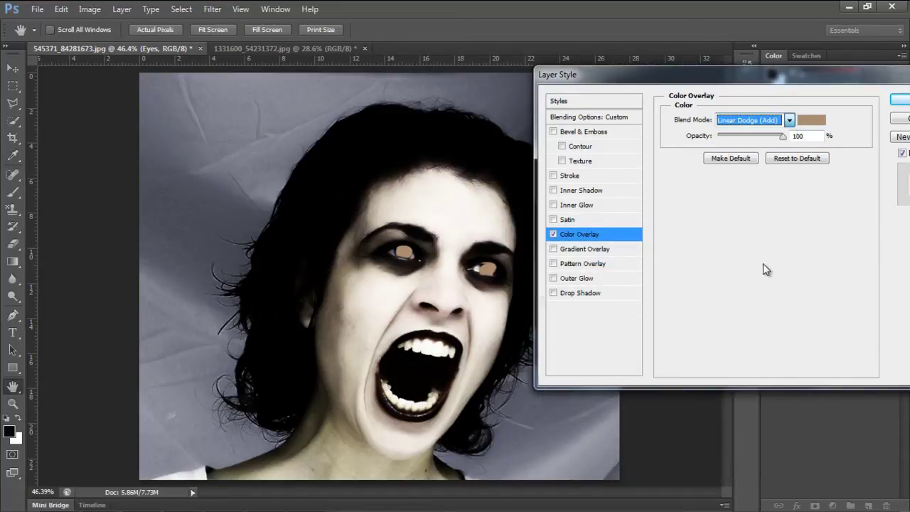
pyautogui.moveTo(782, 136); pyautogui.dragTo(734, 140)
pyautogui.write('10')
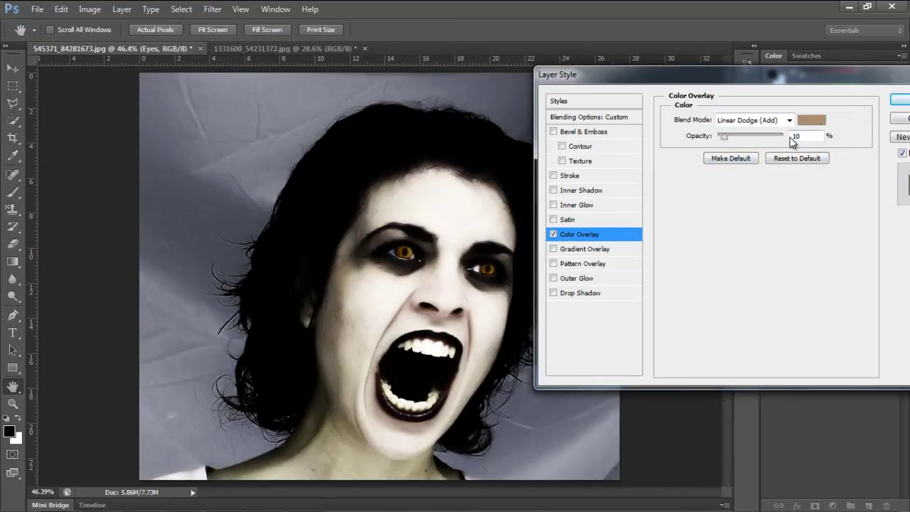
pyautogui.click(894, 101)
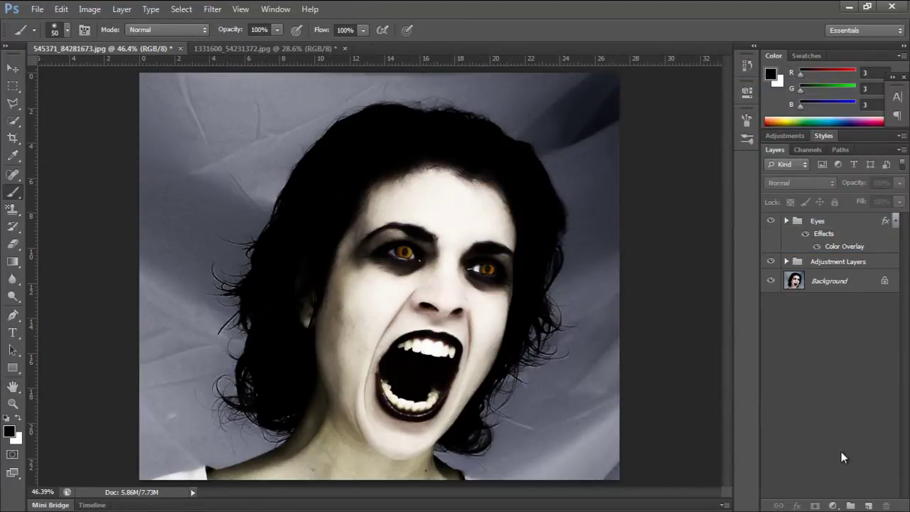
# Add a Gradient Map layer below the Eyes group and cut its gradient down to two stops.
pyautogui.click(830, 506)
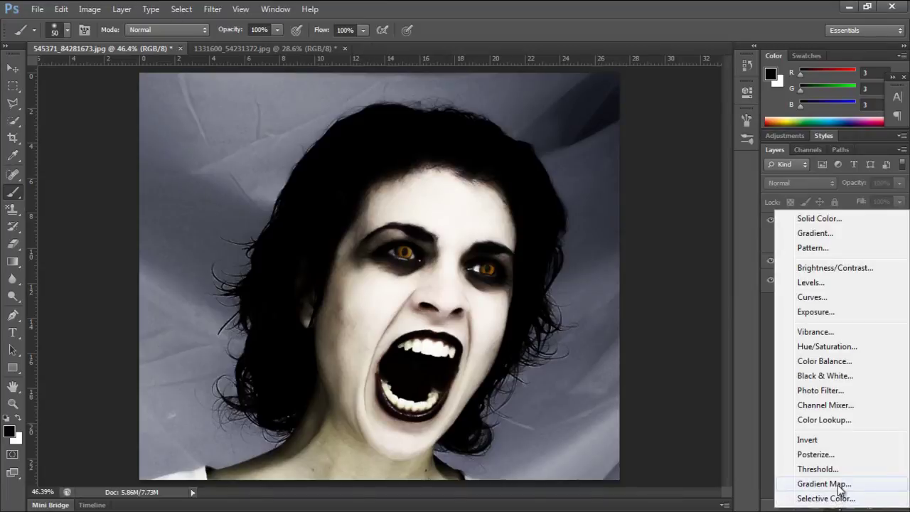
pyautogui.click(825, 484)
pyautogui.moveTo(865, 228); pyautogui.dragTo(860, 277)
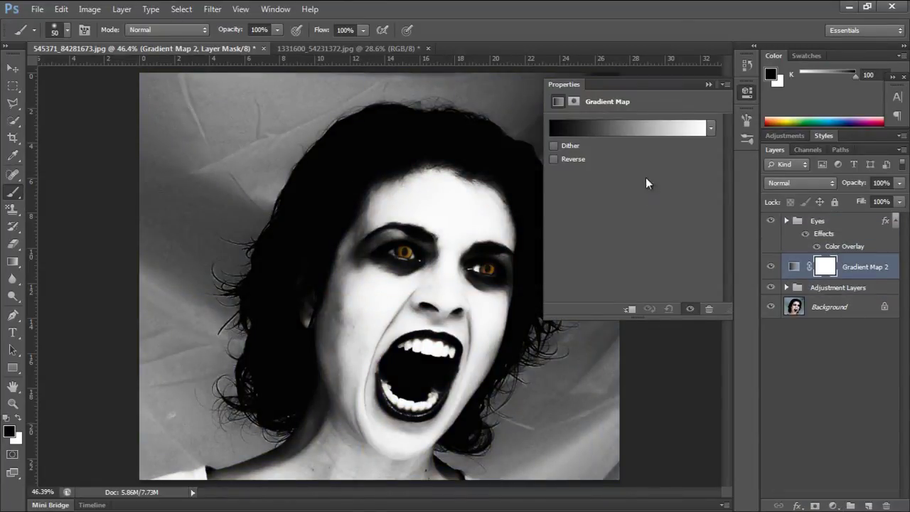
pyautogui.click(629, 127)
pyautogui.click(635, 122)
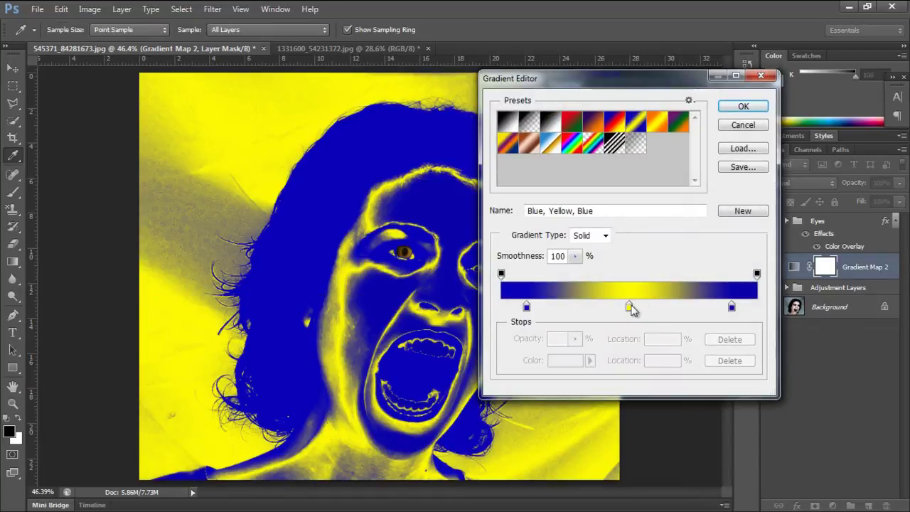
pyautogui.moveTo(631, 308); pyautogui.dragTo(627, 350)
pyautogui.moveTo(526, 307); pyautogui.dragTo(482, 315)
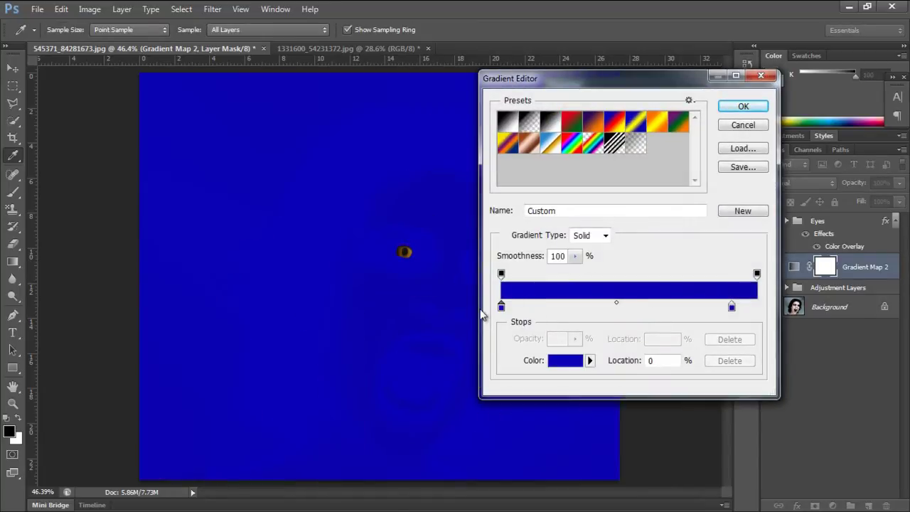
# Set the gradient stops to dark #2d2b20 and pale tan #dccea0, then apply the map.
pyautogui.doubleClick(501, 306)
pyautogui.moveTo(793, 443); pyautogui.dragTo(742, 441)
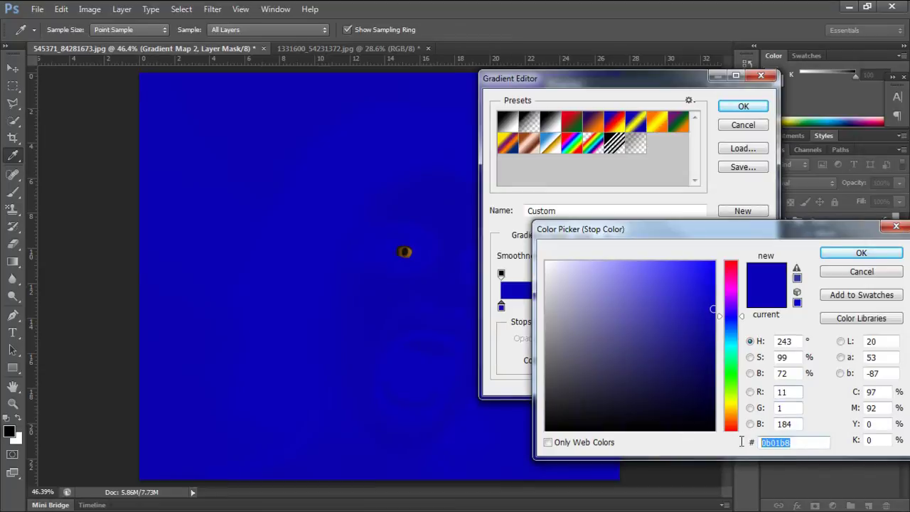
pyautogui.write('2d2b20')
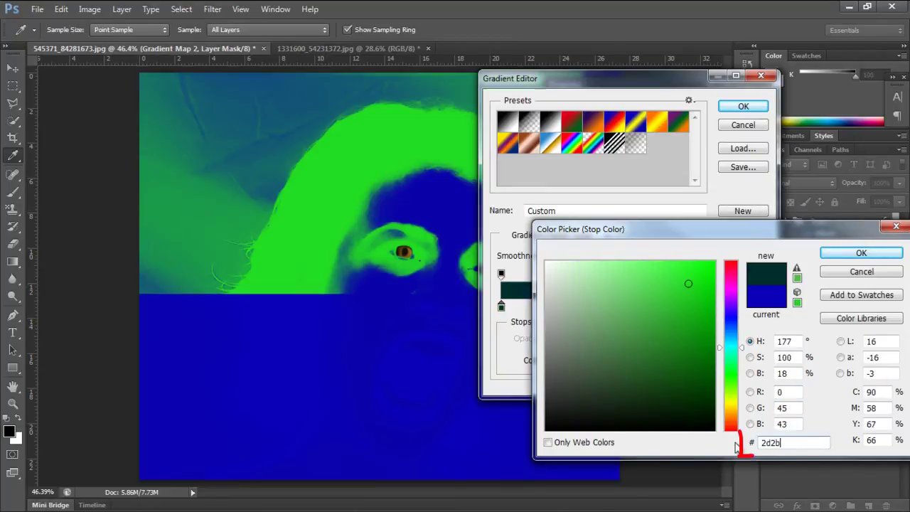
pyautogui.click(862, 254)
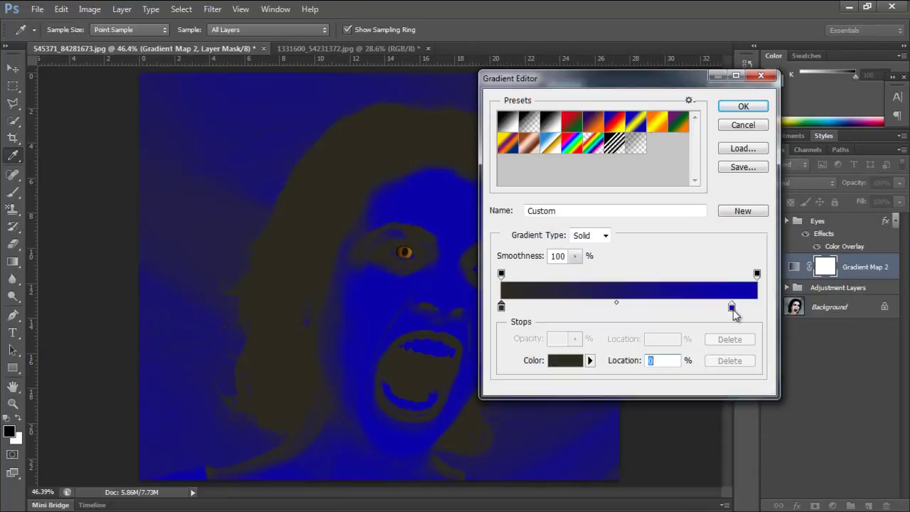
pyautogui.moveTo(739, 307); pyautogui.dragTo(756, 307)
pyautogui.doubleClick(757, 307)
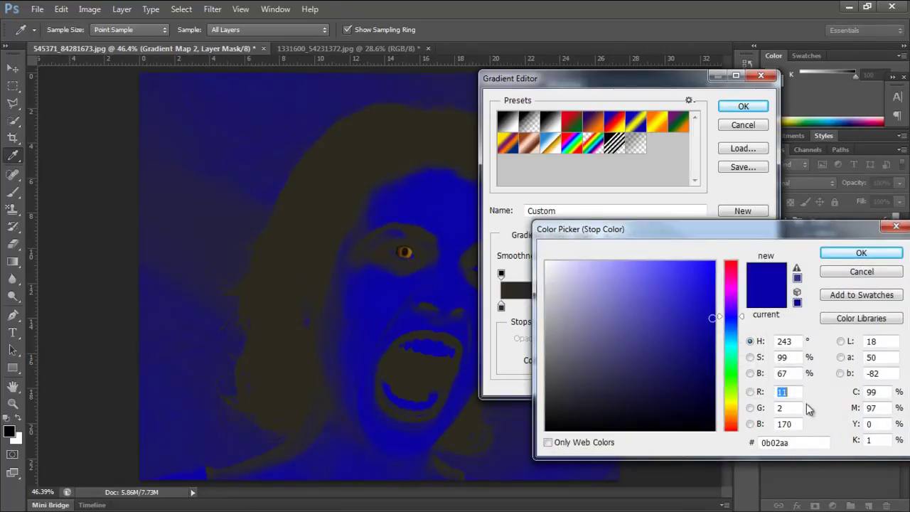
pyautogui.moveTo(791, 446); pyautogui.dragTo(756, 442)
pyautogui.write('dcc')
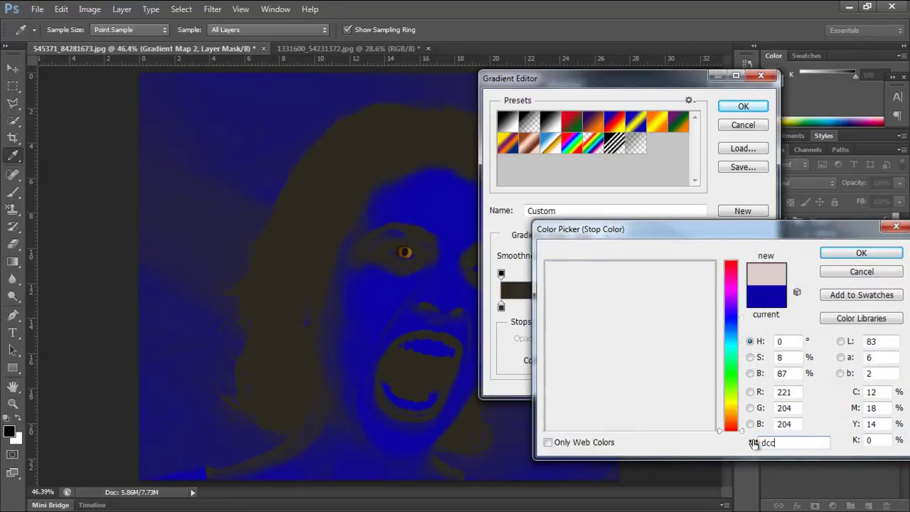
pyautogui.write('ea0')
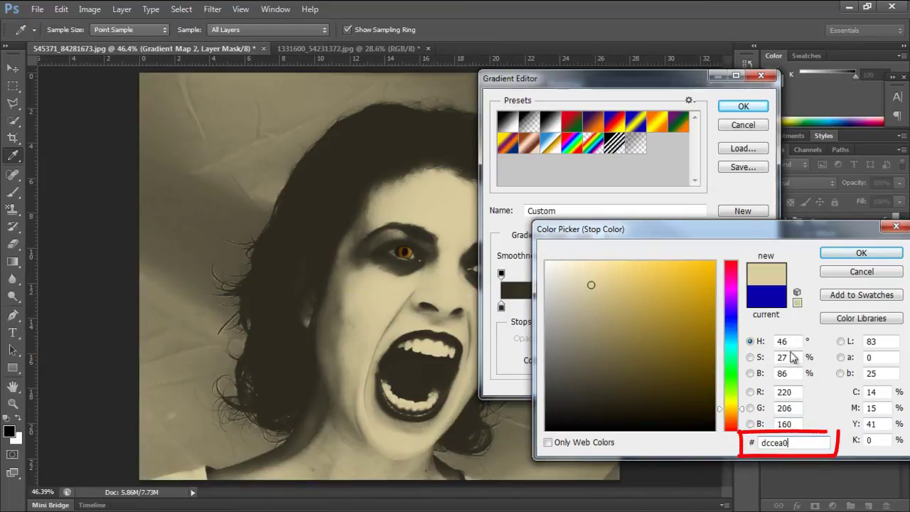
pyautogui.click(860, 253)
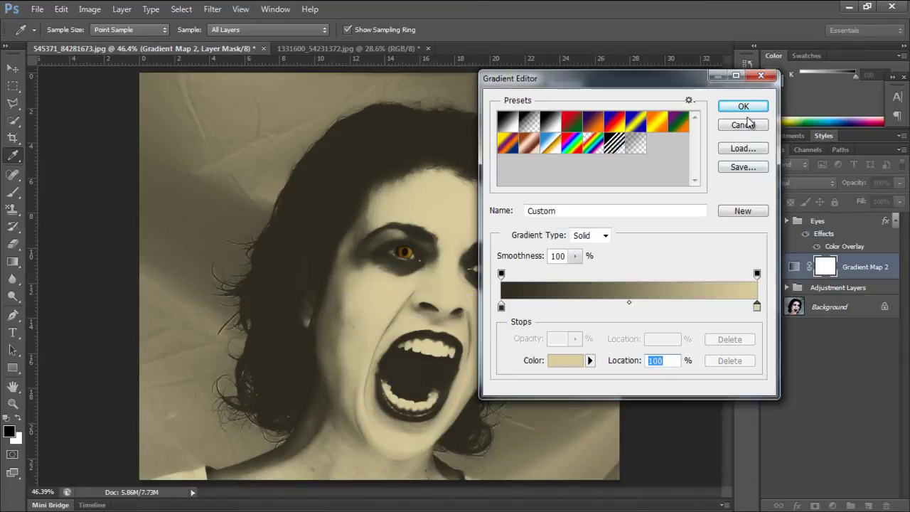
pyautogui.click(743, 105)
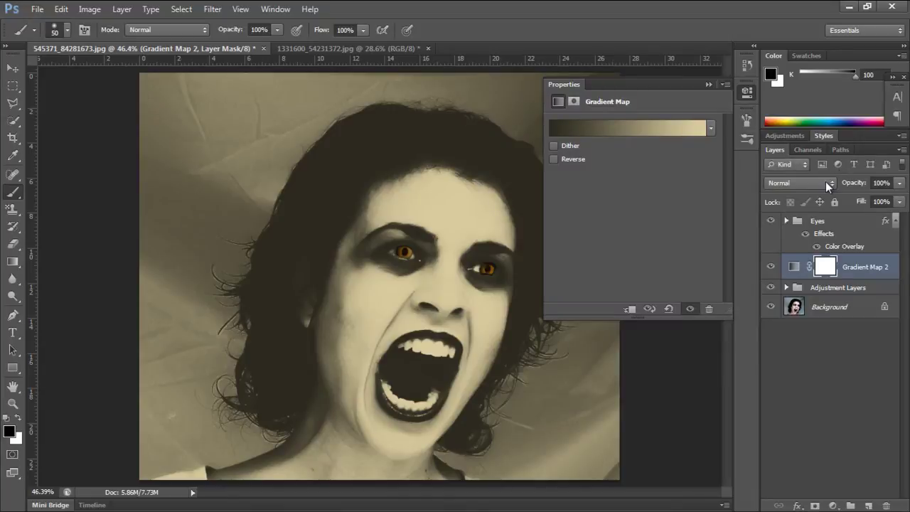
# Set Gradient Map 2's blend mode to Multiply.
pyautogui.click(825, 181)
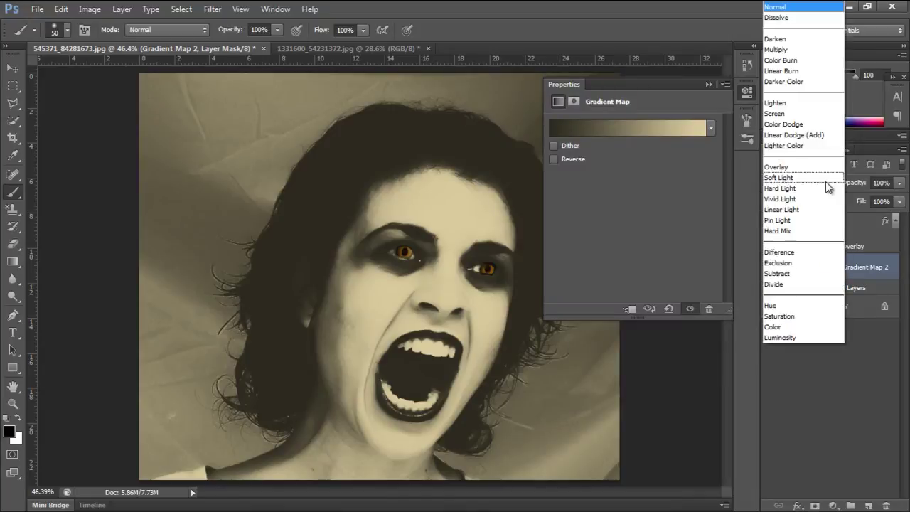
pyautogui.click(801, 50)
pyautogui.click(709, 84)
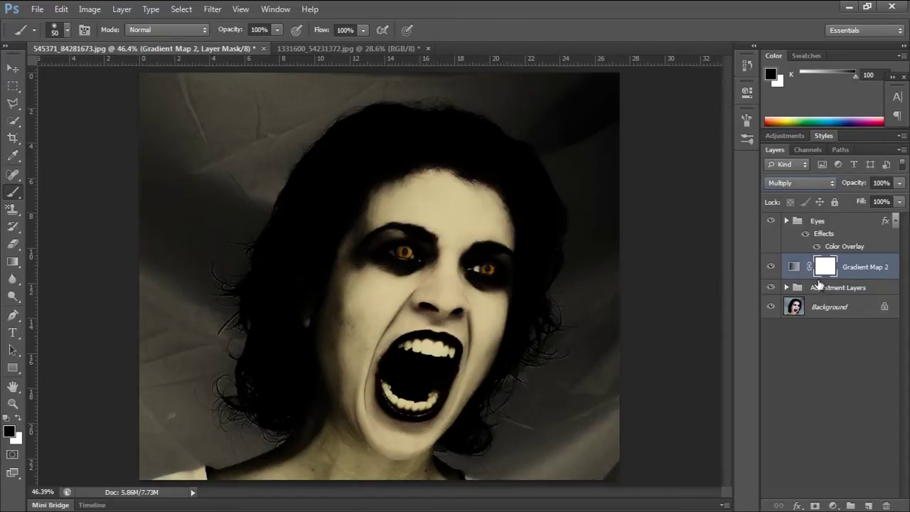
# Paint black on the gradient map's mask over the forehead and face to keep the skin pale.
pyautogui.moveTo(367, 195)
pyautogui.mouseDown()
pyautogui.moveTo(350, 269)
pyautogui.moveTo(372, 194)
pyautogui.moveTo(364, 227)
pyautogui.moveTo(376, 204)
pyautogui.moveTo(417, 179)
pyautogui.moveTo(449, 214)
pyautogui.moveTo(472, 183)
pyautogui.moveTo(493, 237)
pyautogui.moveTo(476, 319)
pyautogui.moveTo(502, 218)
pyautogui.moveTo(429, 338)
pyautogui.moveTo(358, 316)
pyautogui.moveTo(379, 419)
pyautogui.moveTo(476, 325)
pyautogui.moveTo(383, 390)
pyautogui.moveTo(469, 336)
pyautogui.moveTo(397, 437)
pyautogui.moveTo(442, 277)
pyautogui.moveTo(380, 282)
pyautogui.moveTo(353, 446)
pyautogui.moveTo(344, 434)
pyautogui.moveTo(407, 469)
pyautogui.mouseUp()
pyautogui.press(']')
pyautogui.press(']')
pyautogui.press(']')
pyautogui.press(']')
pyautogui.press(']')
pyautogui.press(']')
pyautogui.press(']')
pyautogui.press('[')
pyautogui.press('[')
pyautogui.press('[')
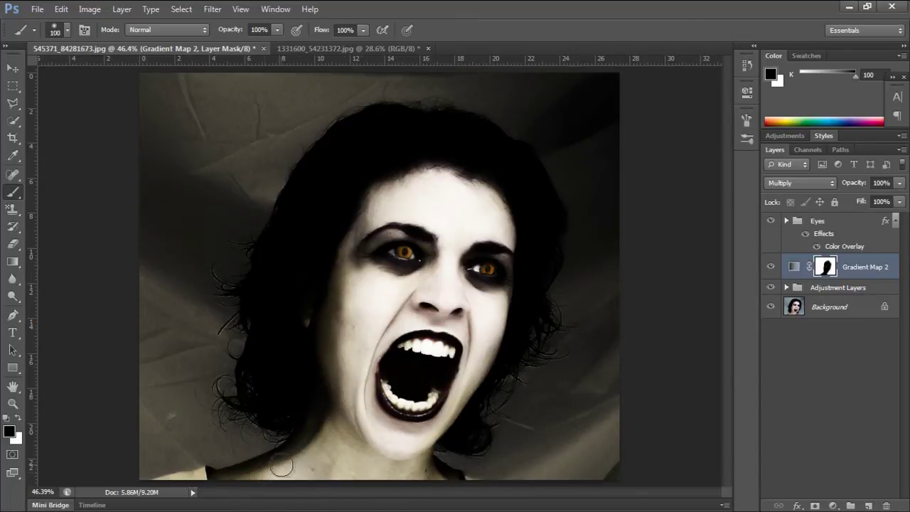
pyautogui.press('[')
pyautogui.press('[')
# Duplicate the Background photo layer and blend the copy in Linear Burn.
pyautogui.click(849, 307)
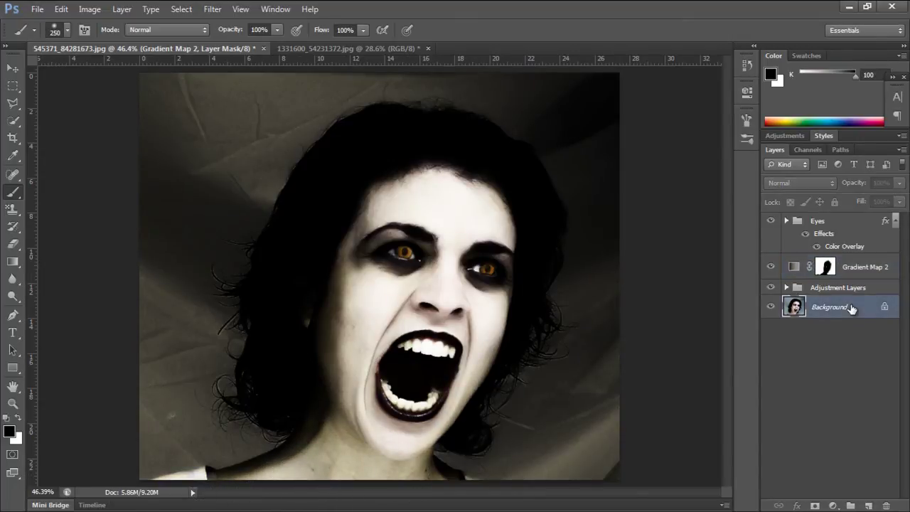
pyautogui.press(']')
pyautogui.press(']')
pyautogui.press(']')
pyautogui.press(']')
pyautogui.press(']')
pyautogui.press(']')
pyautogui.press(']')
pyautogui.hotkey('ctrl', 'j')
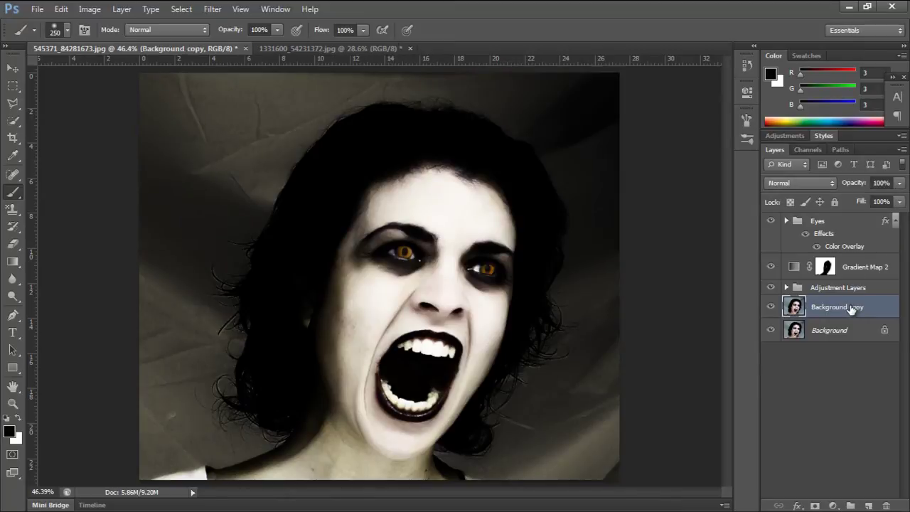
pyautogui.moveTo(770, 288); pyautogui.dragTo(771, 225)
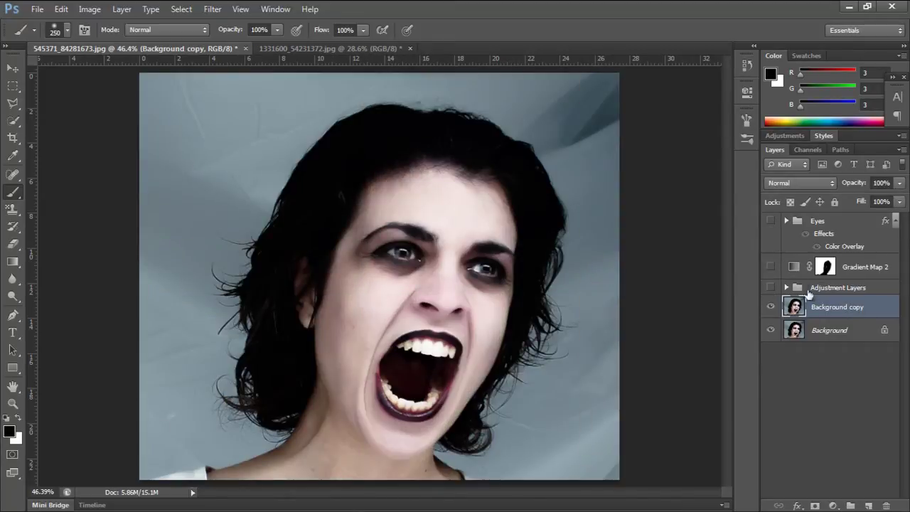
pyautogui.click(815, 182)
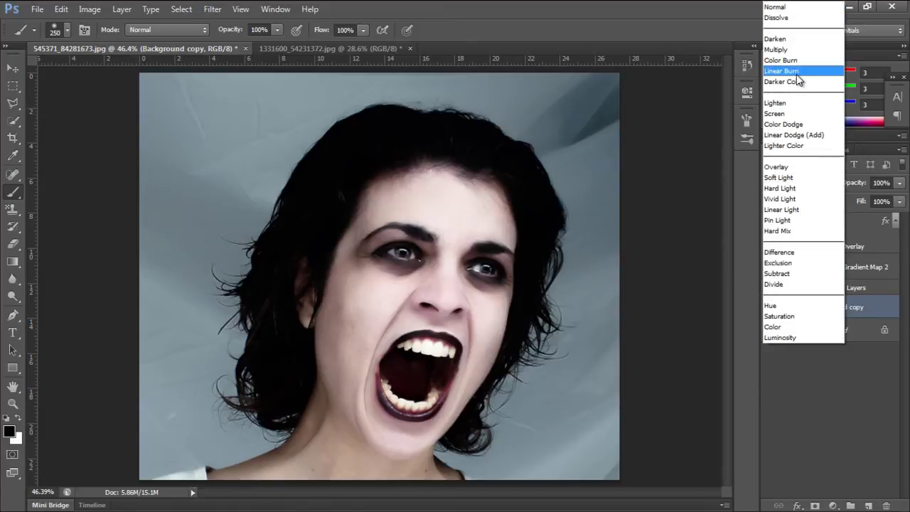
pyautogui.click(797, 74)
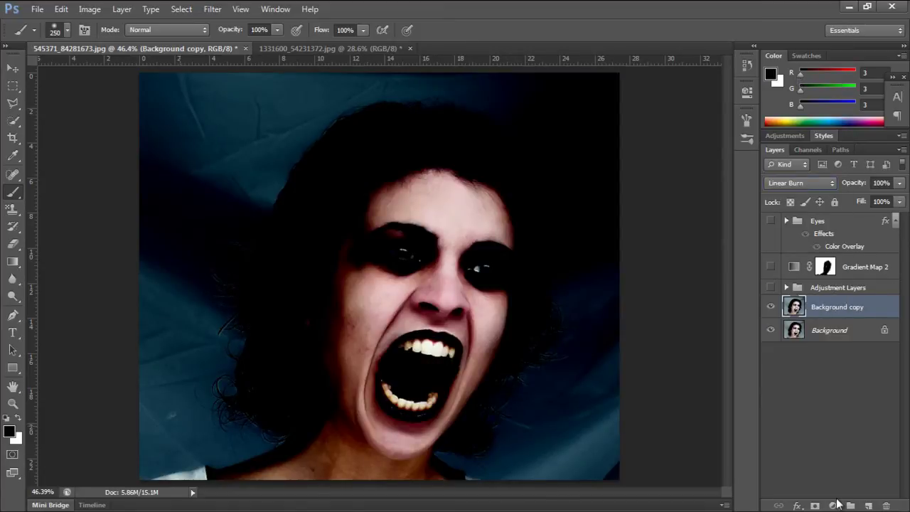
# Mask the Background copy off the backdrop with a hard brush and set its opacity to 75%.
pyautogui.click(816, 505)
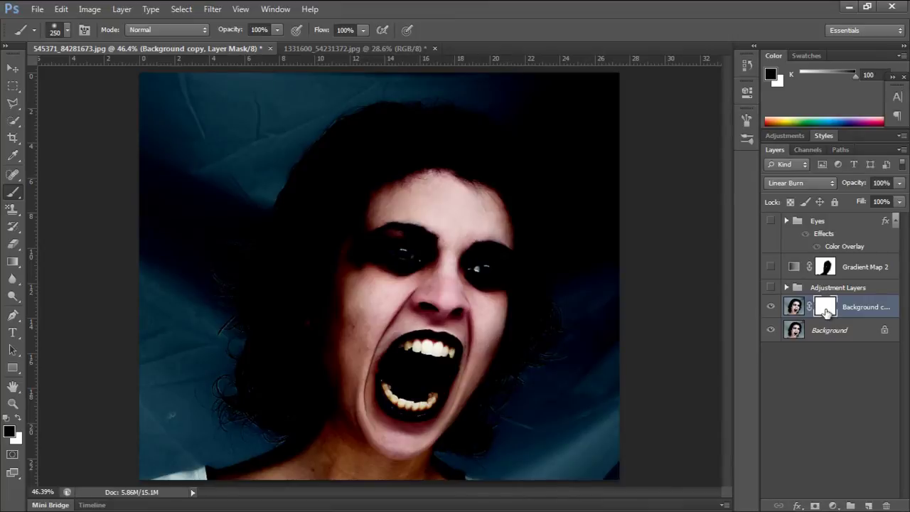
pyautogui.moveTo(138, 438)
pyautogui.mouseDown()
pyautogui.moveTo(160, 419)
pyautogui.moveTo(174, 165)
pyautogui.moveTo(176, 303)
pyautogui.moveTo(191, 132)
pyautogui.moveTo(154, 152)
pyautogui.moveTo(170, 84)
pyautogui.moveTo(232, 109)
pyautogui.moveTo(255, 90)
pyautogui.moveTo(150, 105)
pyautogui.moveTo(168, 111)
pyautogui.moveTo(233, 288)
pyautogui.moveTo(281, 116)
pyautogui.moveTo(258, 208)
pyautogui.moveTo(297, 95)
pyautogui.moveTo(402, 83)
pyautogui.moveTo(282, 93)
pyautogui.moveTo(537, 95)
pyautogui.moveTo(443, 114)
pyautogui.moveTo(562, 130)
pyautogui.moveTo(574, 256)
pyautogui.moveTo(593, 117)
pyautogui.moveTo(596, 345)
pyautogui.moveTo(548, 128)
pyautogui.moveTo(597, 176)
pyautogui.moveTo(616, 368)
pyautogui.moveTo(572, 358)
pyautogui.moveTo(539, 420)
pyautogui.moveTo(521, 412)
pyautogui.moveTo(530, 450)
pyautogui.moveTo(616, 416)
pyautogui.mouseUp()
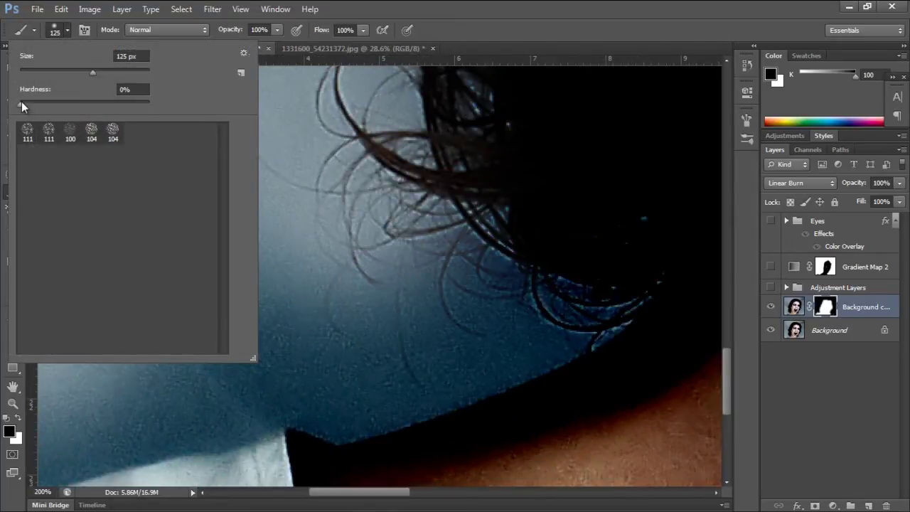
pyautogui.moveTo(23, 105); pyautogui.dragTo(169, 93)
pyautogui.press('Return')
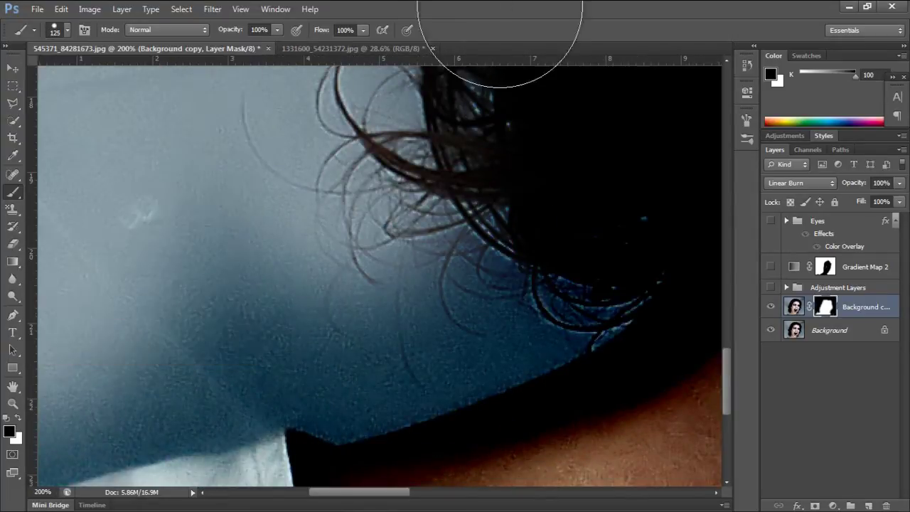
pyautogui.moveTo(433, 270)
pyautogui.mouseDown()
pyautogui.moveTo(574, 258)
pyautogui.moveTo(406, 294)
pyautogui.moveTo(149, 290)
pyautogui.mouseUp()
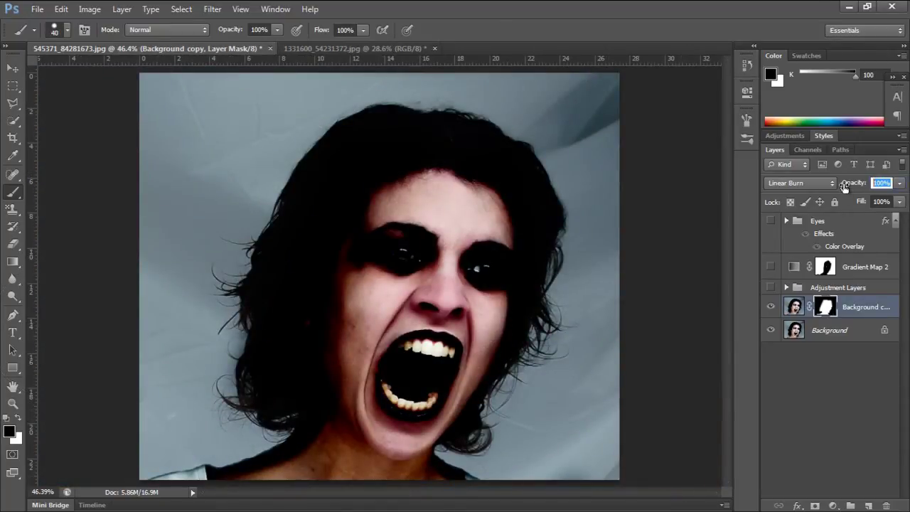
pyautogui.write('75')
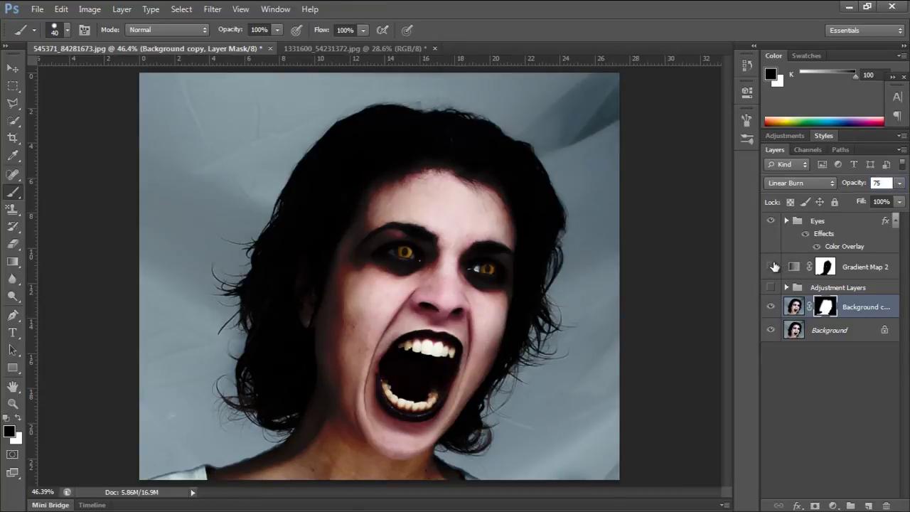
pyautogui.click(772, 267)
# Select the kitten's forehead fur and copy it onto its own layer.
pyautogui.click(770, 290)
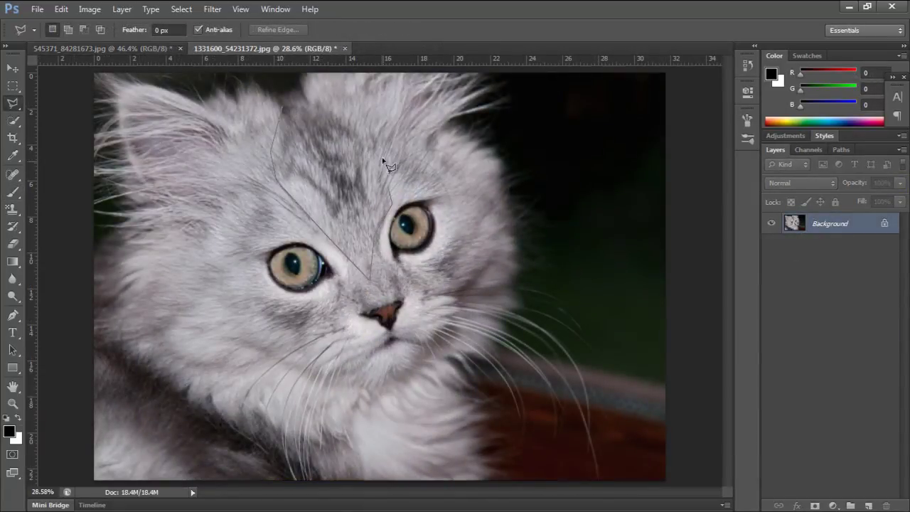
pyautogui.click(373, 137)
pyautogui.click(326, 94)
pyautogui.click(284, 112)
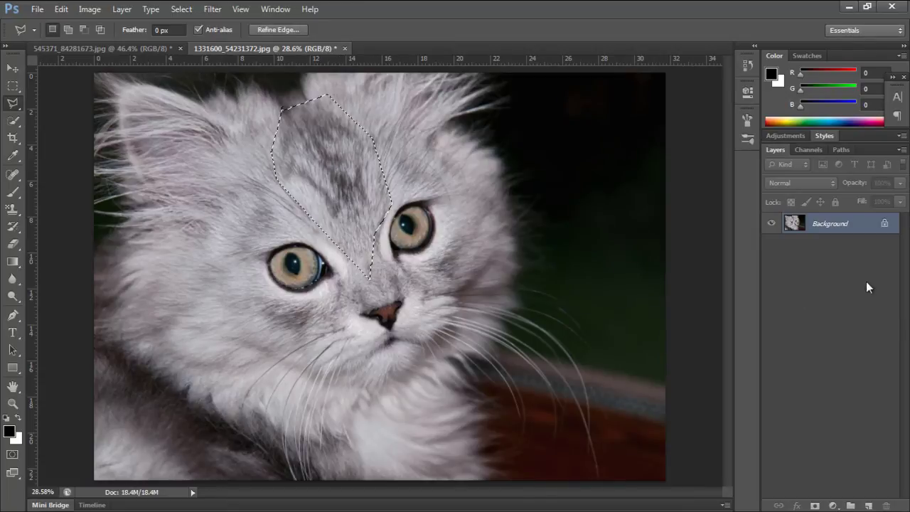
pyautogui.hotkey('ctrl', 'j')
# Duplicate the fur layer into the portrait document.
pyautogui.rightClick(831, 222)
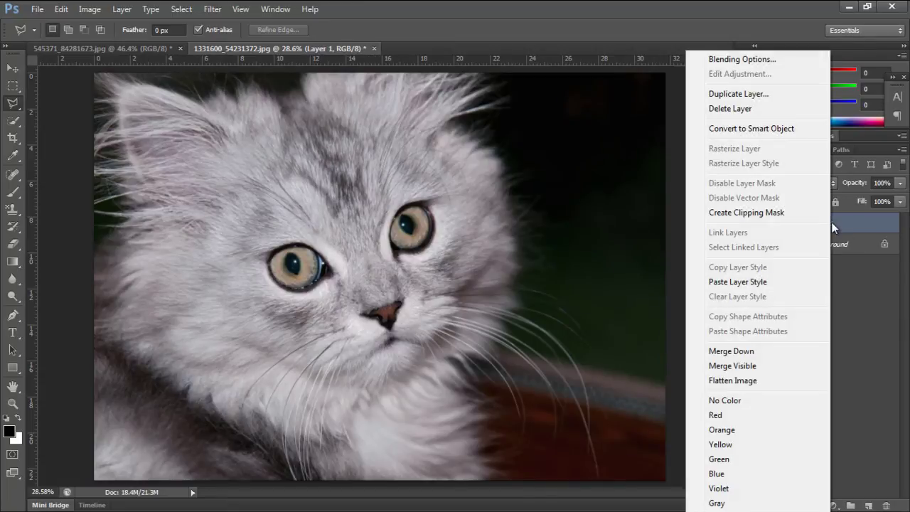
pyautogui.click(733, 97)
pyautogui.click(439, 200)
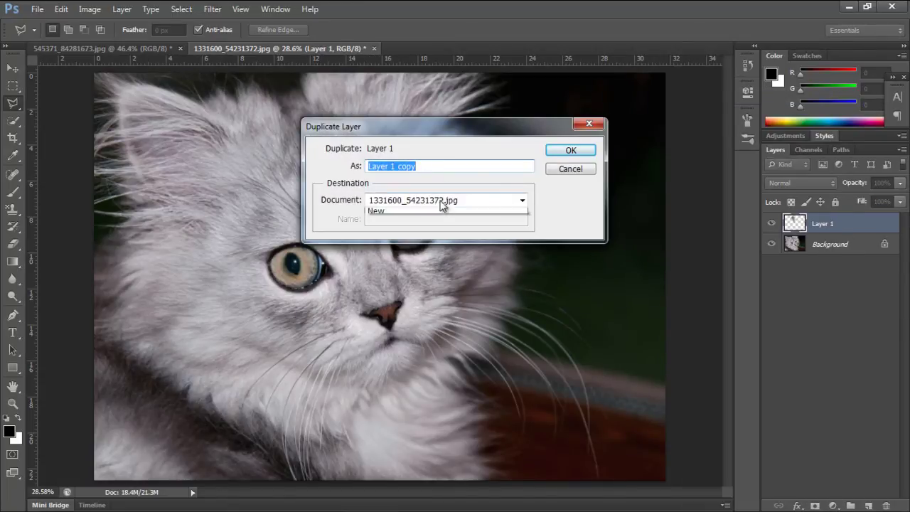
pyautogui.click(431, 213)
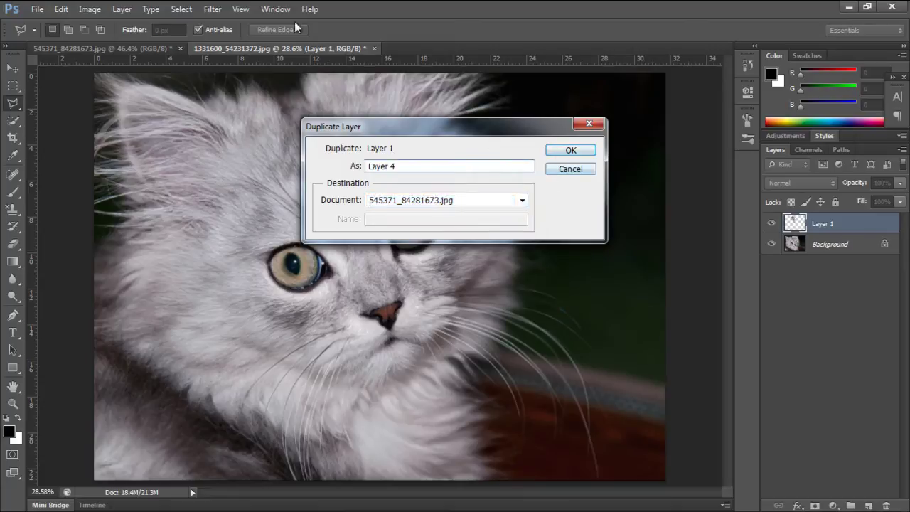
pyautogui.press('Return')
pyautogui.click(132, 46)
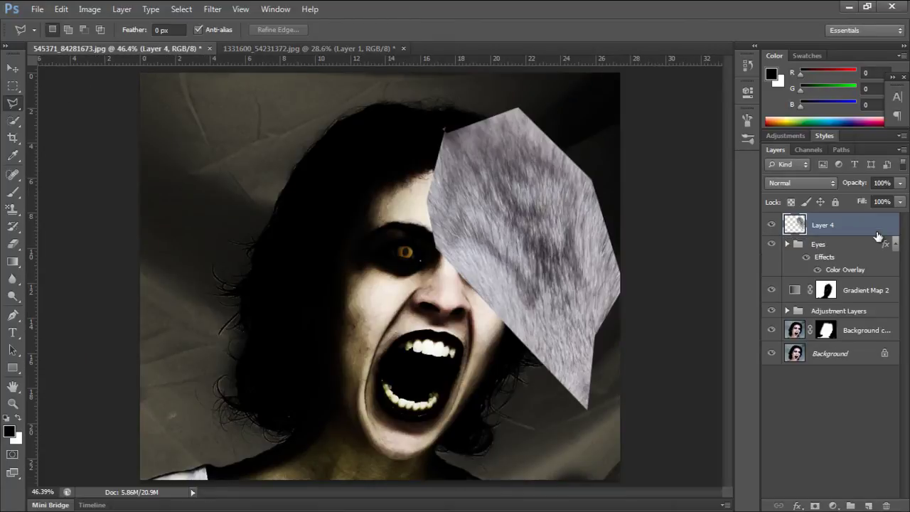
# Move the fur layer below the adjustment layers and transform it over the lower face.
pyautogui.moveTo(823, 226); pyautogui.dragTo(826, 322)
pyautogui.hotkey('ctrl', 't')
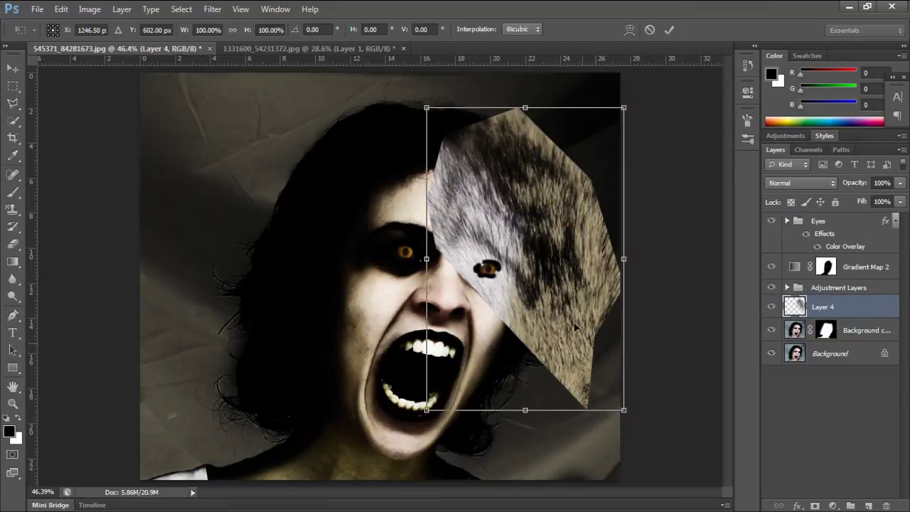
pyautogui.moveTo(517, 347); pyautogui.dragTo(473, 466)
pyautogui.press('Return')
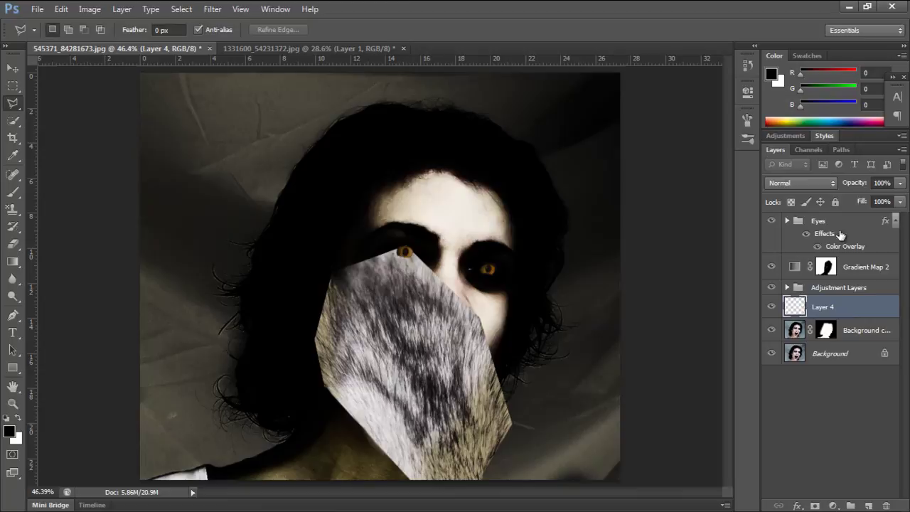
# Set the fur layer to Color Burn at 30% opacity, reposition it, and duplicate it.
pyautogui.click(831, 183)
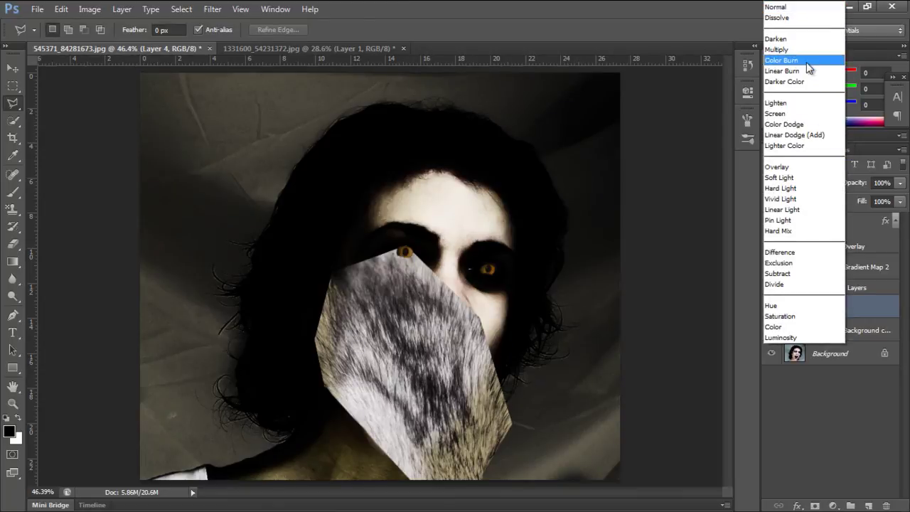
pyautogui.click(805, 62)
pyautogui.press('v')
pyautogui.click(879, 183)
pyautogui.write('30')
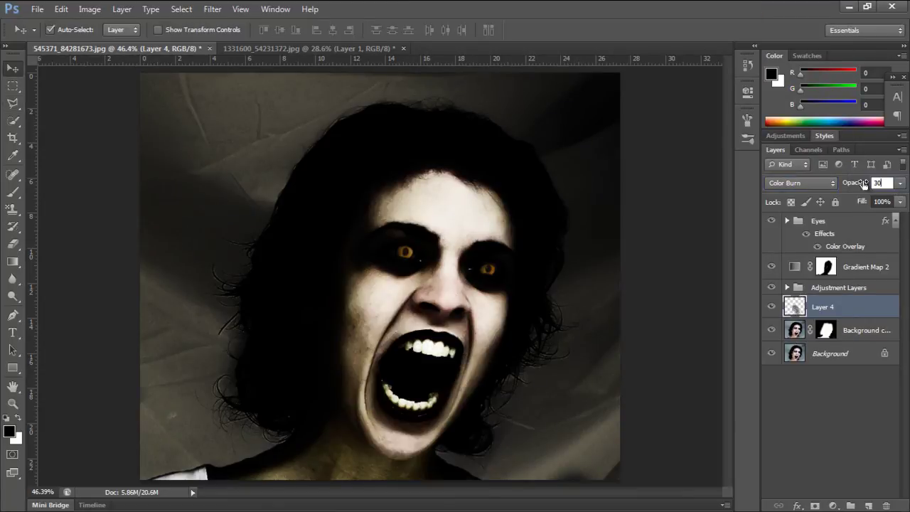
pyautogui.press('Return')
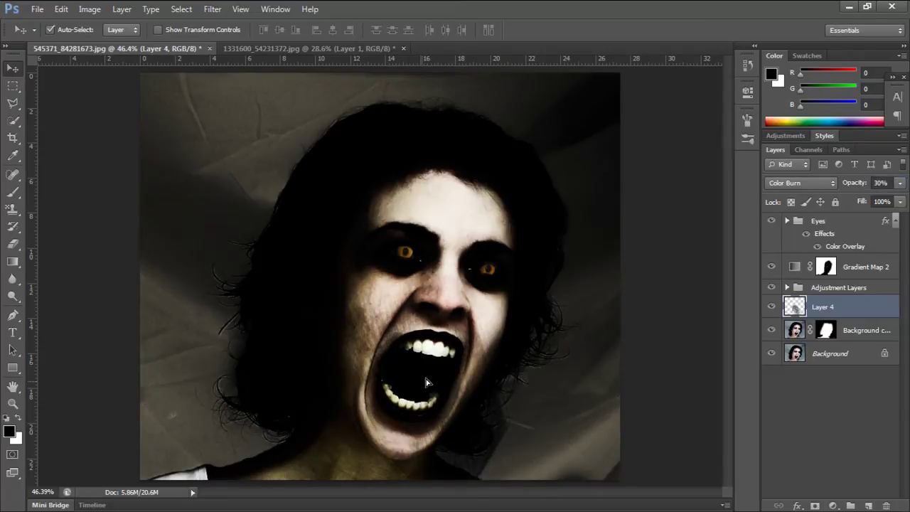
pyautogui.moveTo(462, 334); pyautogui.dragTo(465, 254)
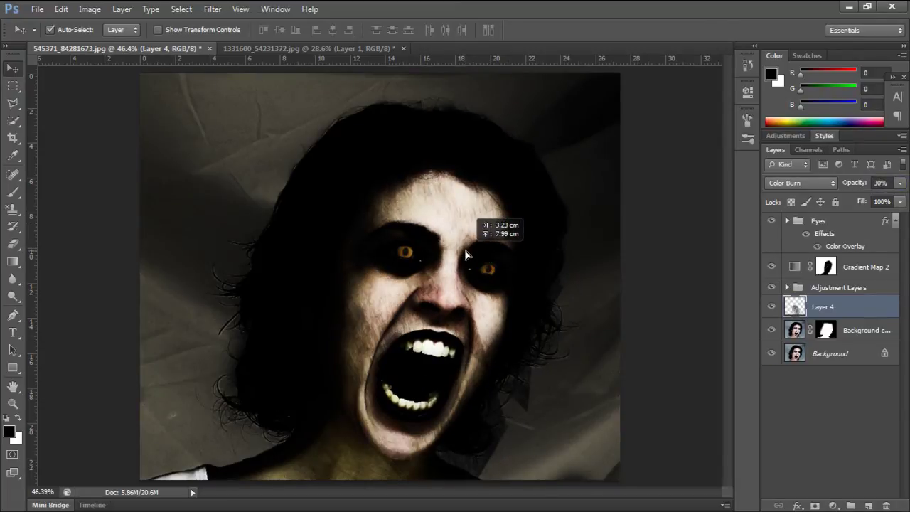
pyautogui.hotkey('ctrl', 'j')
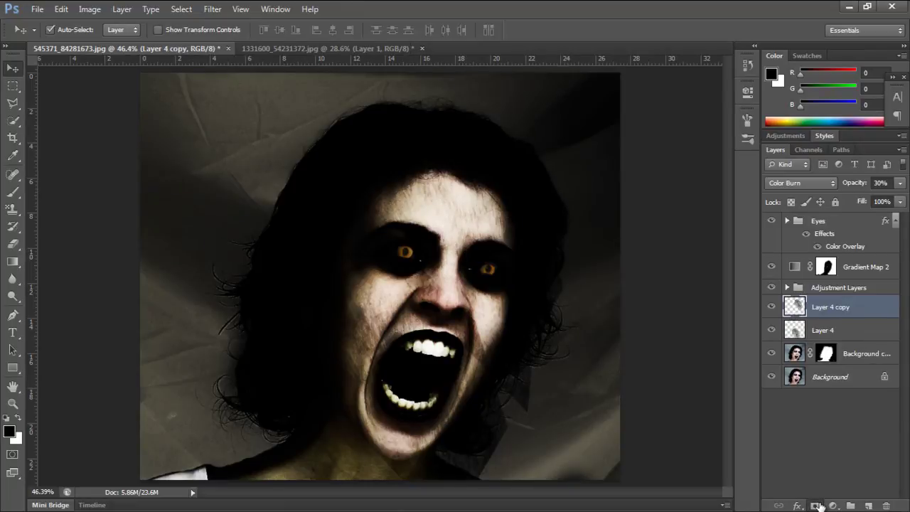
# Mask the fur copy layer with a 300 px brush to hide the fur over the hair.
pyautogui.click(815, 505)
pyautogui.click(12, 192)
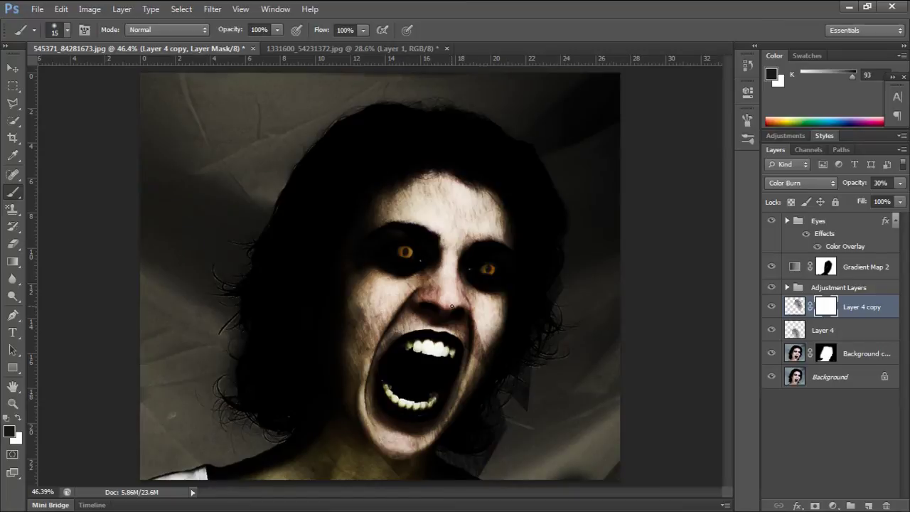
pyautogui.press(']')
pyautogui.press(']')
pyautogui.press(']')
pyautogui.press(']')
pyautogui.press(']')
pyautogui.press(']')
pyautogui.press(']')
pyautogui.press(']')
pyautogui.press(']')
pyautogui.press(']')
pyautogui.press(']')
pyautogui.press(']')
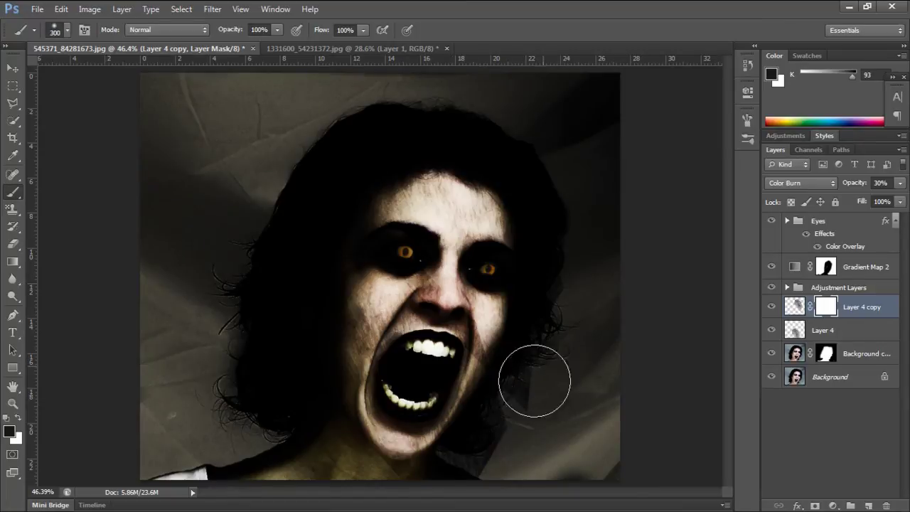
pyautogui.moveTo(558, 336)
pyautogui.mouseDown()
pyautogui.moveTo(574, 284)
pyautogui.moveTo(538, 372)
pyautogui.moveTo(526, 248)
pyautogui.moveTo(488, 171)
pyautogui.moveTo(505, 157)
pyautogui.moveTo(518, 157)
pyautogui.moveTo(585, 320)
pyautogui.mouseUp()
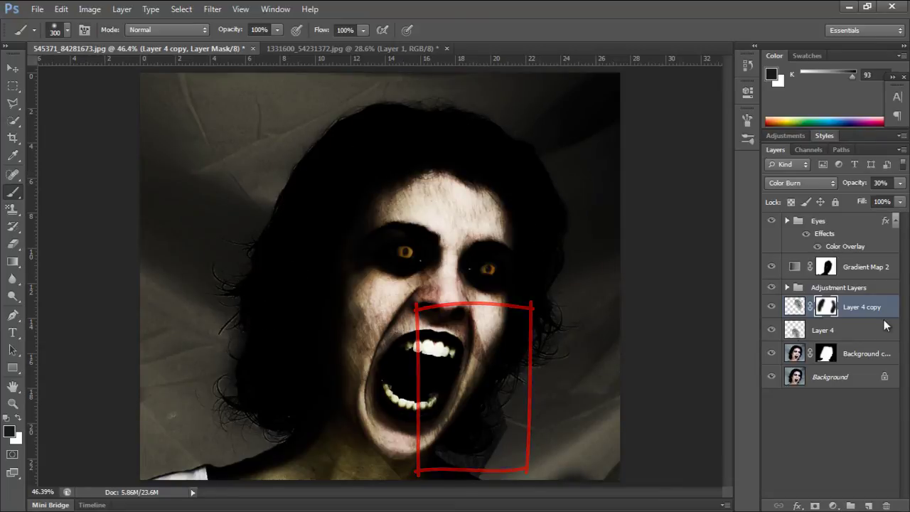
# Mask the original fur layer to hide the fur around the chin and mouth.
pyautogui.click(833, 331)
pyautogui.click(814, 505)
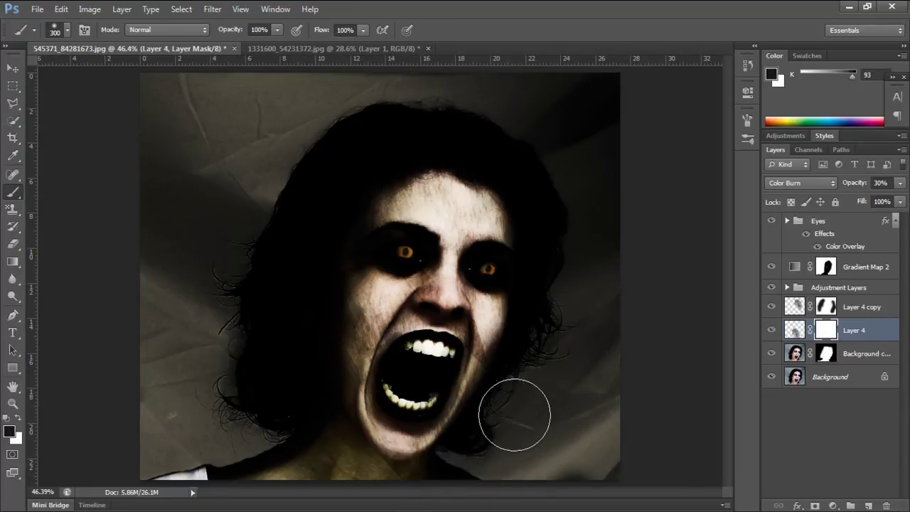
pyautogui.moveTo(359, 305); pyautogui.dragTo(387, 355)
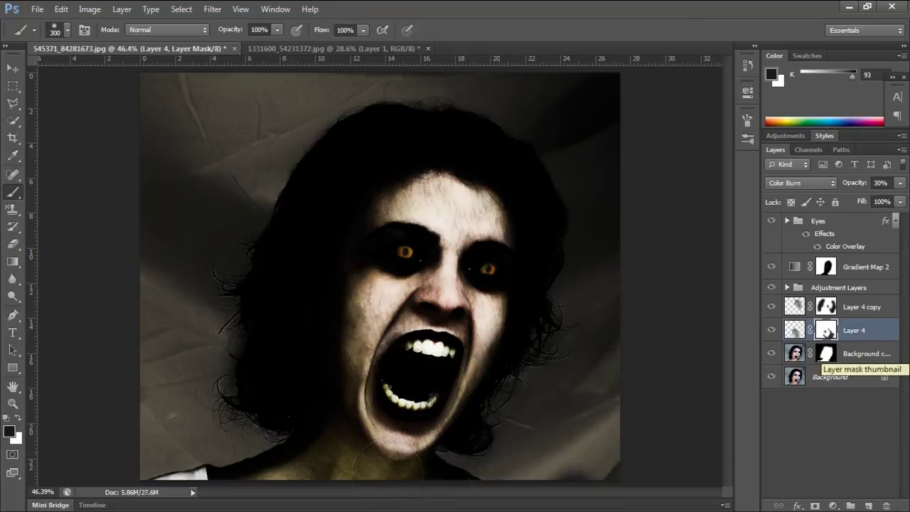
pyautogui.click(826, 353)
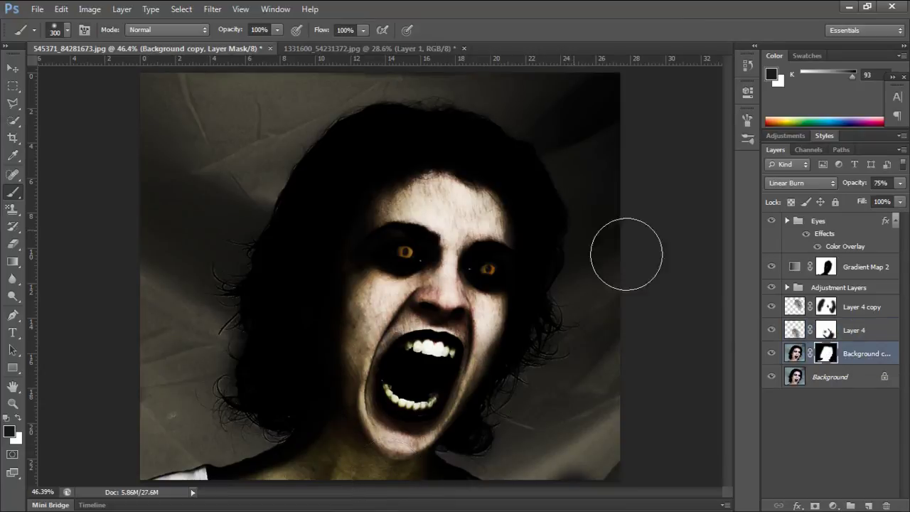
# Apply Smart Sharpen to the Background copy with a strong Amount and 2.1 px Radius.
pyautogui.click(212, 9)
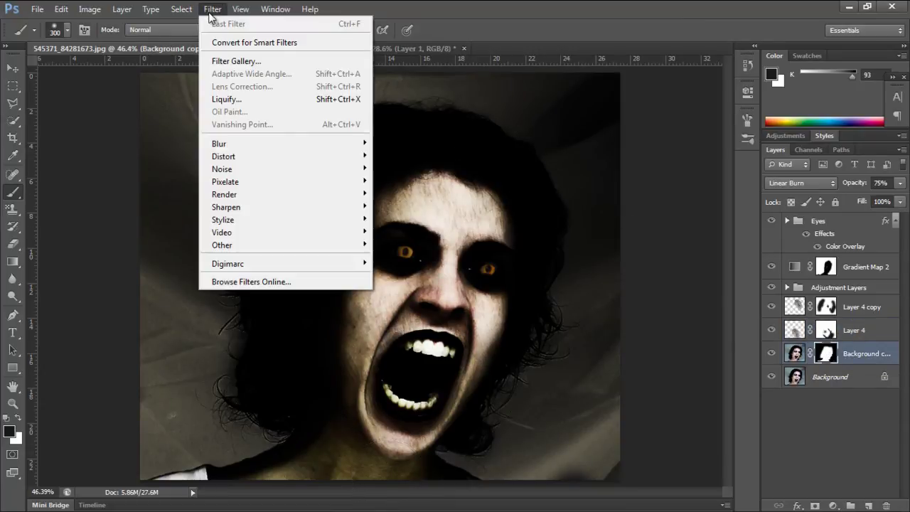
pyautogui.moveTo(277, 205)
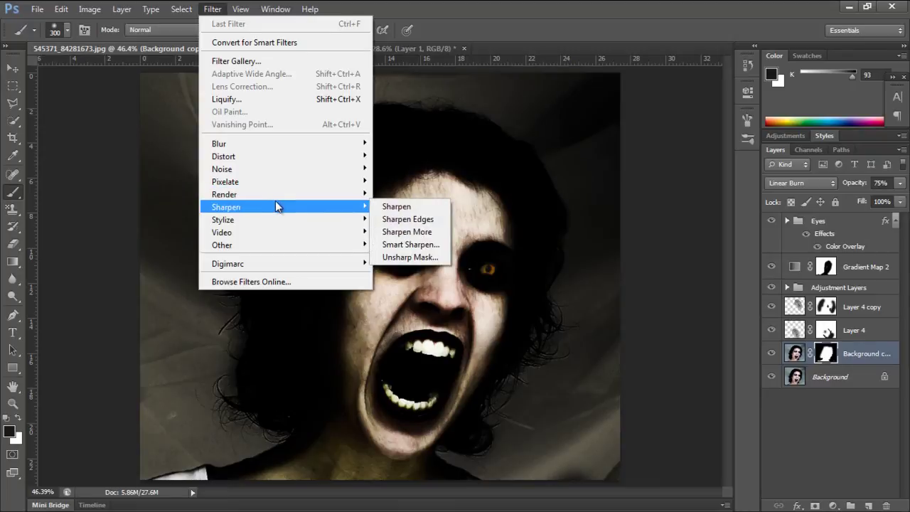
pyautogui.click(399, 229)
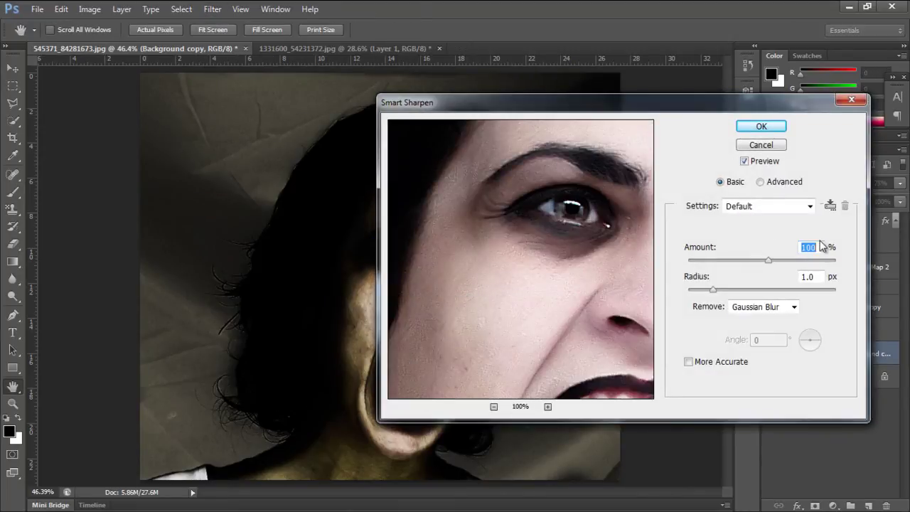
pyautogui.write('500')
pyautogui.press('Tab')
pyautogui.write('2.1')
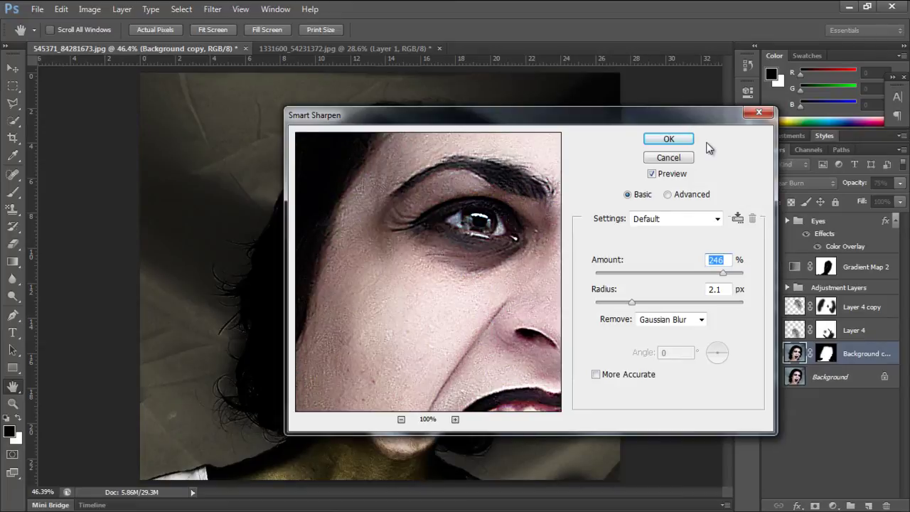
pyautogui.click(669, 139)
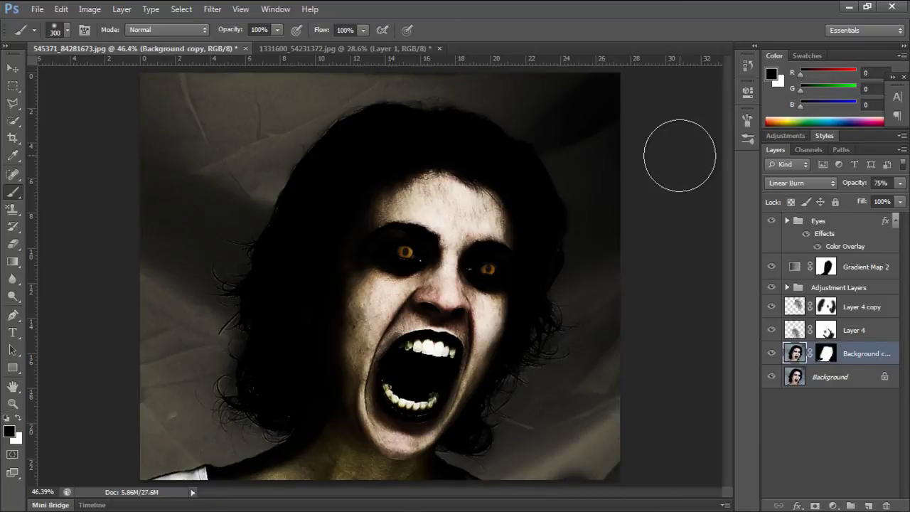
# Zoom in on the upper teeth and copy a side tooth onto a new layer with the Polygonal Lasso.
pyautogui.hotkey('ctrl', '1')
pyautogui.press('l')
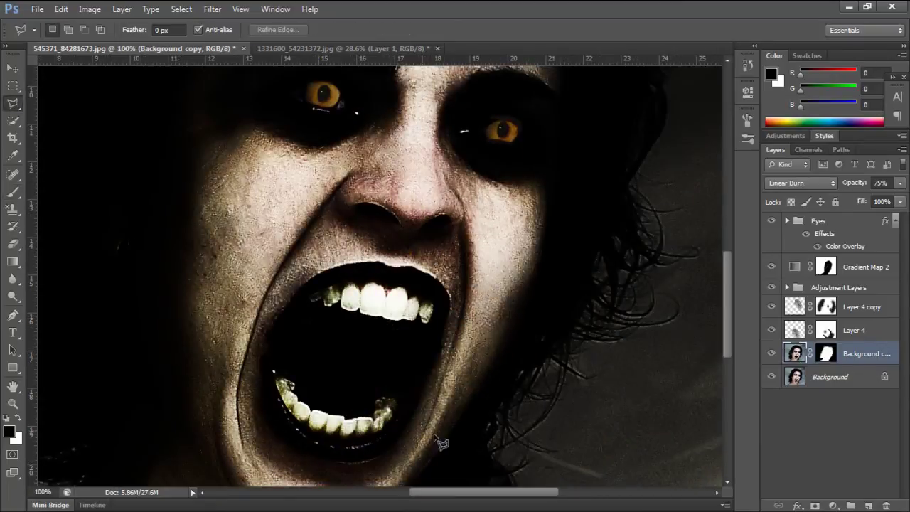
pyautogui.hotkey('ctrl', '+')
pyautogui.hotkey('ctrl', '+')
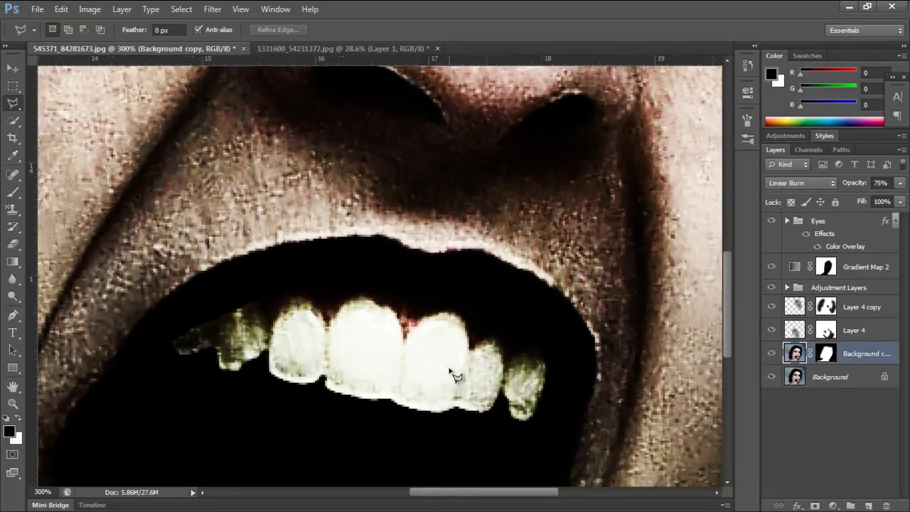
pyautogui.scroll(-2, 380, 294)
pyautogui.hscroll(2, 380, 295)
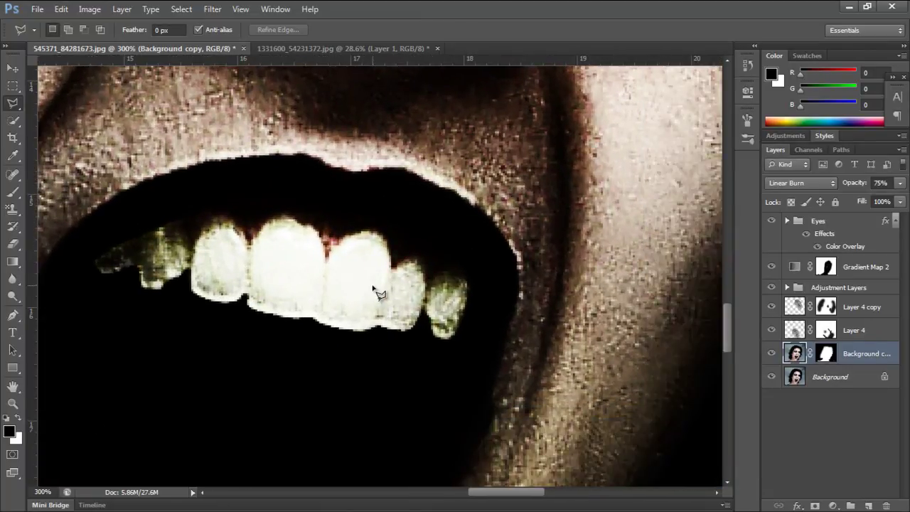
pyautogui.click(446, 339)
pyautogui.click(458, 329)
pyautogui.click(471, 304)
pyautogui.click(447, 283)
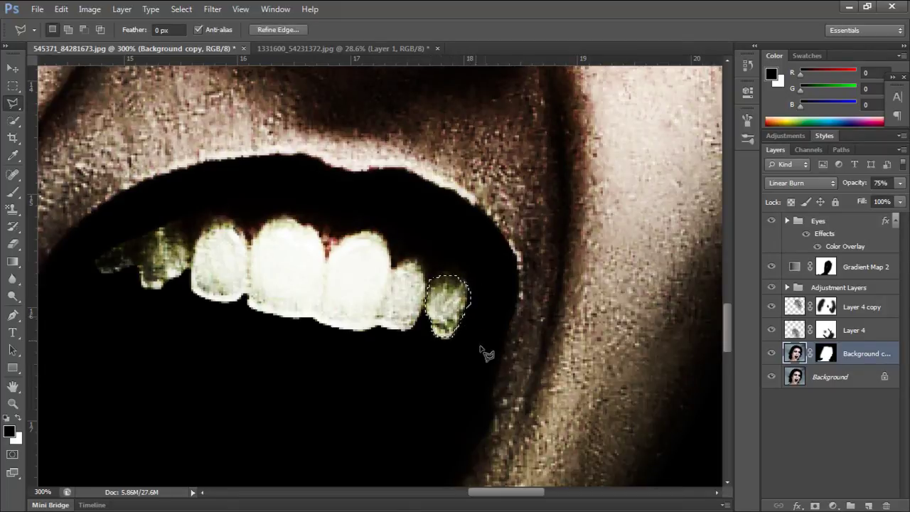
pyautogui.hotkey('ctrl', 'j')
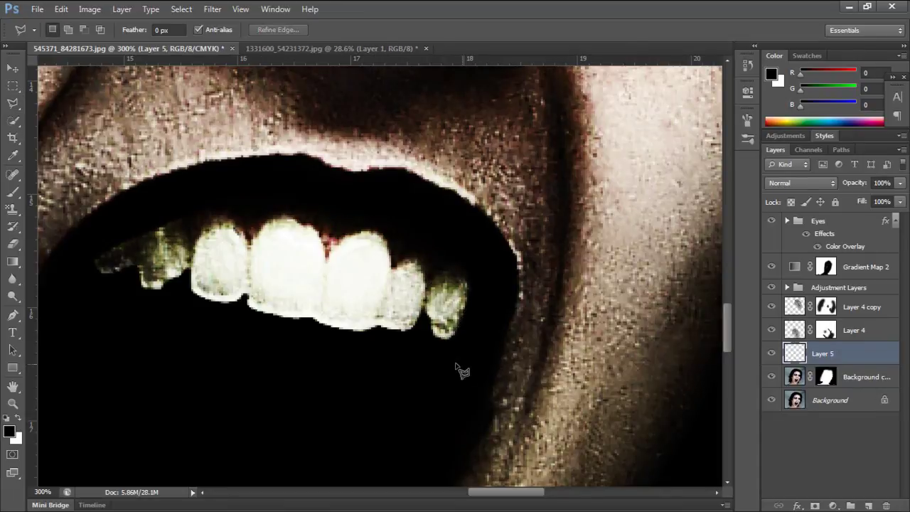
# Stretch the copied tooth downward to about 319% height into a long fang.
pyautogui.hotkey('ctrl', 't')
pyautogui.moveTo(448, 338); pyautogui.dragTo(412, 504)
pyautogui.scroll(-2, 518, 355)
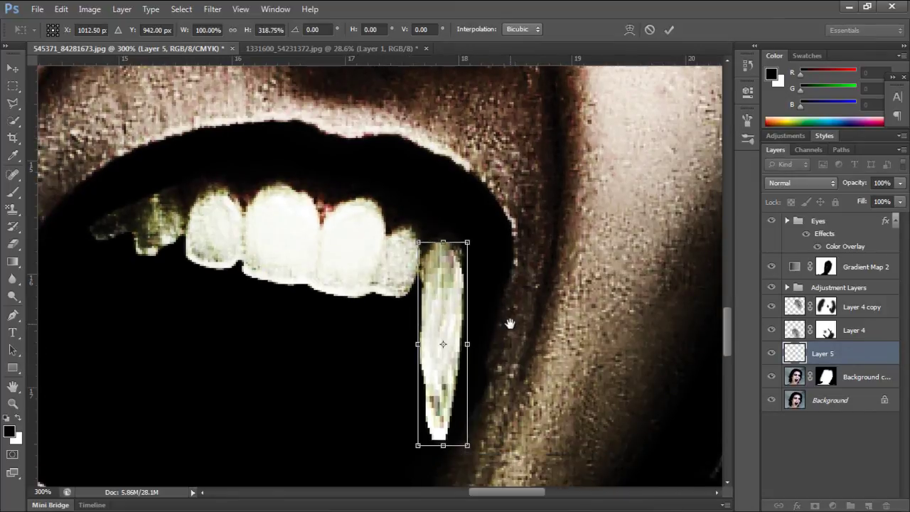
pyautogui.press('Return')
pyautogui.press('l')
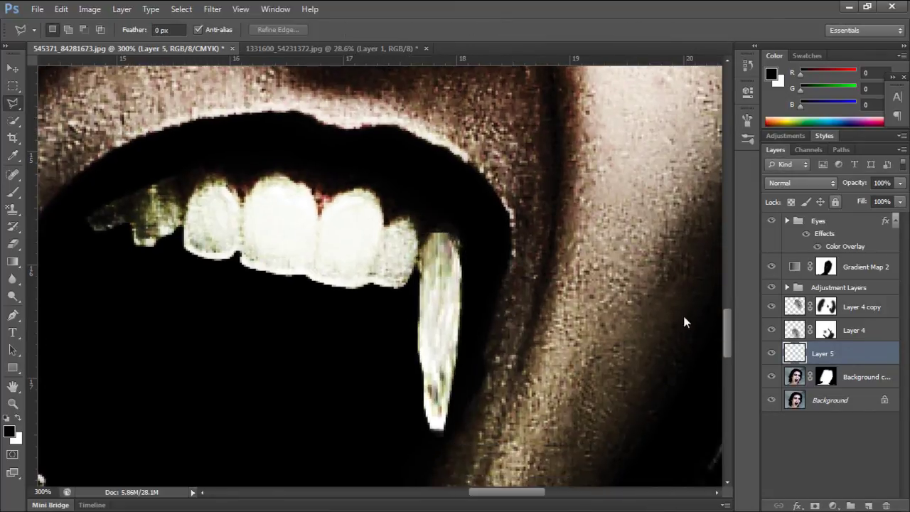
# Add a layer mask to the fang layer and rename it Tooth.
pyautogui.click(817, 503)
pyautogui.doubleClick(863, 356)
pyautogui.write('Tooth')
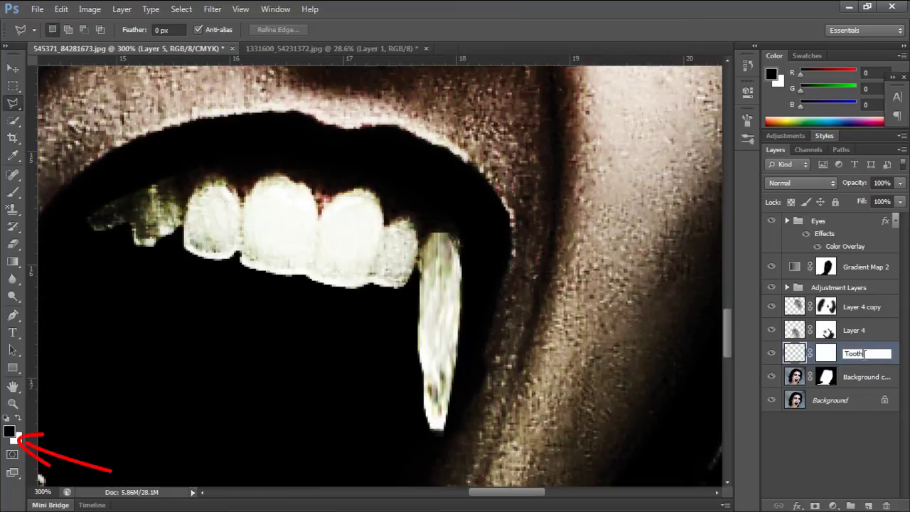
pyautogui.press('Return')
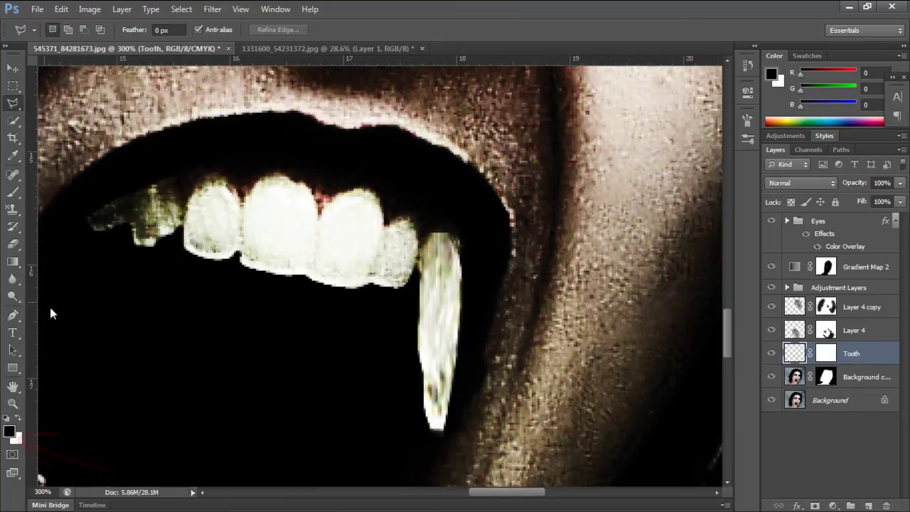
# Paint the Tooth mask with a hard 100% brush to taper the fang into a point.
pyautogui.click(13, 192)
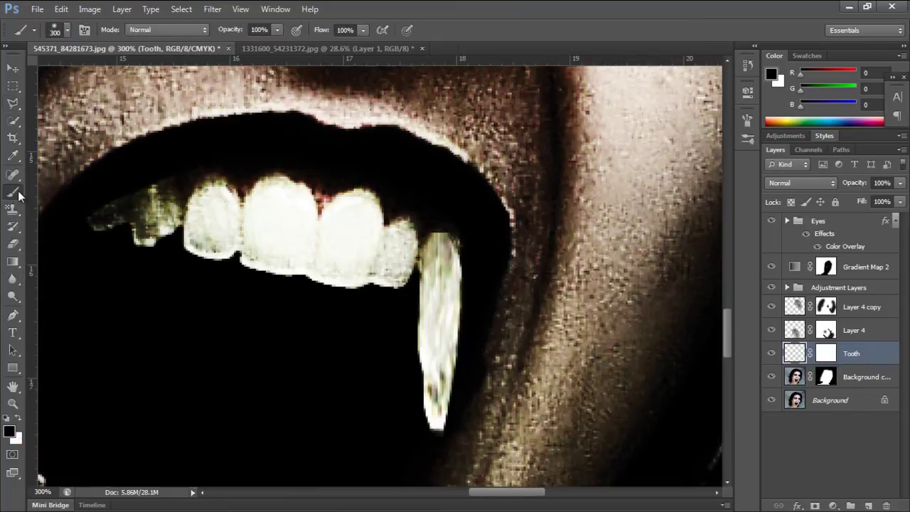
pyautogui.click(69, 32)
pyautogui.moveTo(23, 105); pyautogui.dragTo(254, 122)
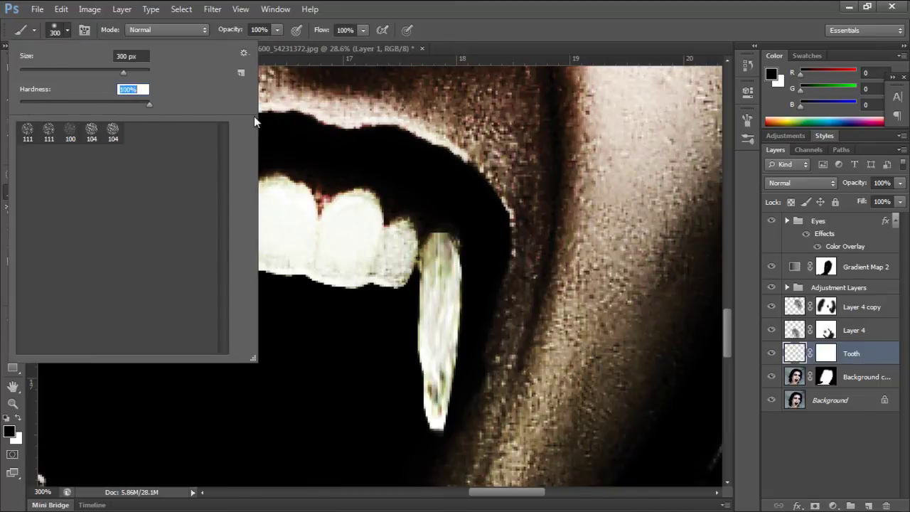
pyautogui.press('Return')
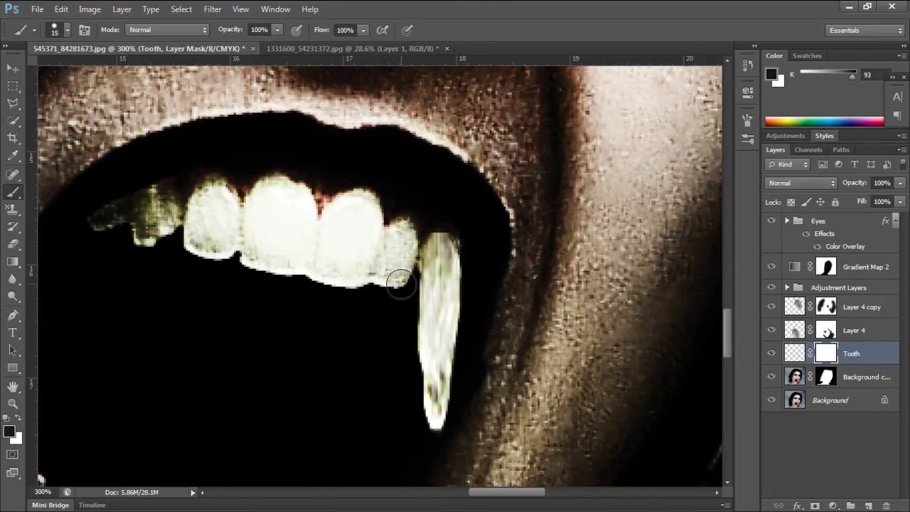
pyautogui.moveTo(396, 346)
pyautogui.mouseDown()
pyautogui.moveTo(410, 385)
pyautogui.moveTo(402, 263)
pyautogui.moveTo(429, 453)
pyautogui.mouseUp()
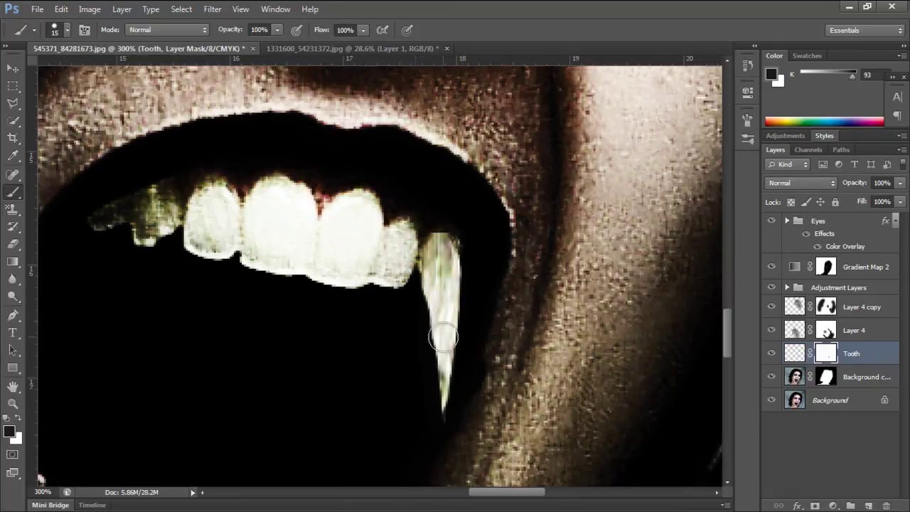
# Rotate the fang slightly clockwise so it sits naturally beside the upper teeth.
pyautogui.press('v')
pyautogui.hotkey('ctrl', 't')
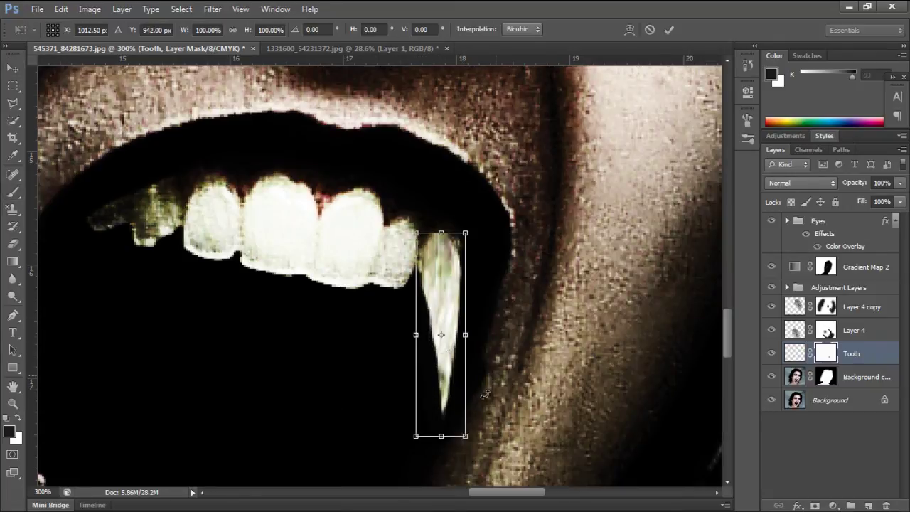
pyautogui.moveTo(416, 278)
pyautogui.mouseDown()
pyautogui.moveTo(432, 274)
pyautogui.moveTo(422, 272)
pyautogui.mouseUp()
pyautogui.press('Return')
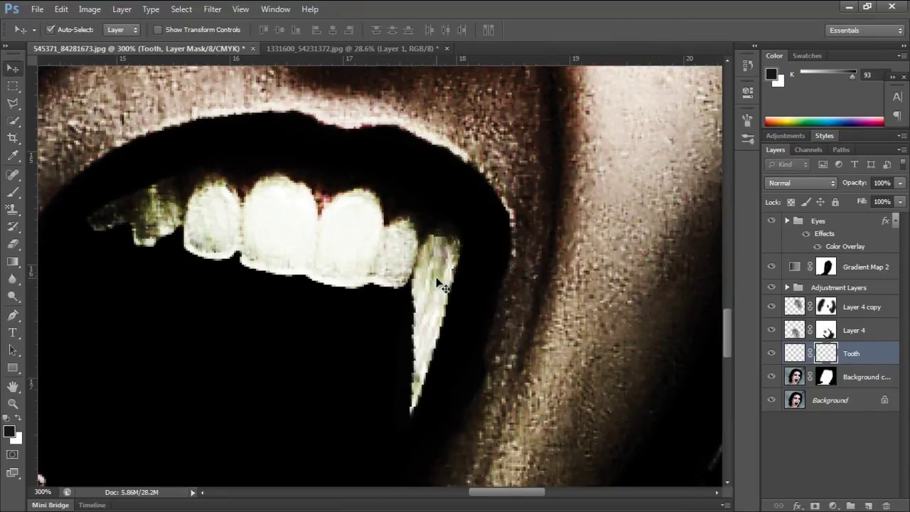
pyautogui.hotkey('ctrl', '0')
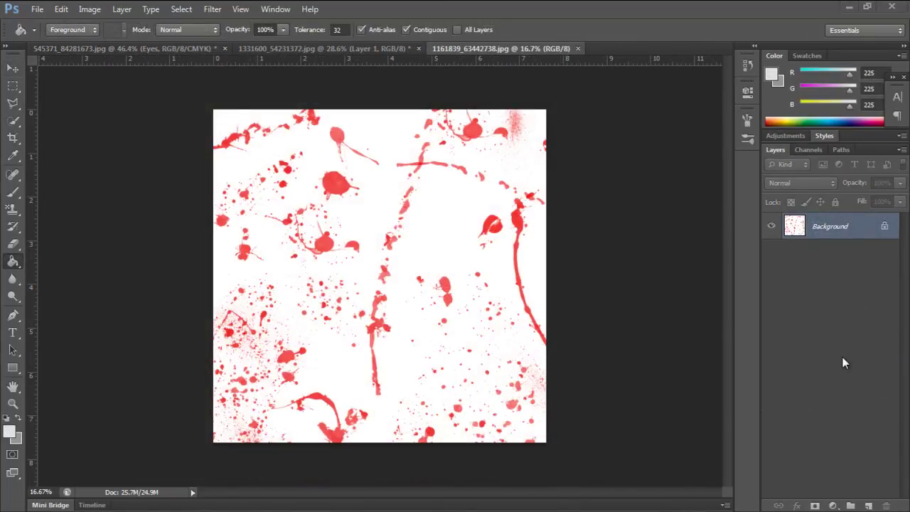
# Unlock the splatter image's Background as Layer 0 and sample its white background with Color Range.
pyautogui.doubleClick(844, 227)
pyautogui.click(565, 158)
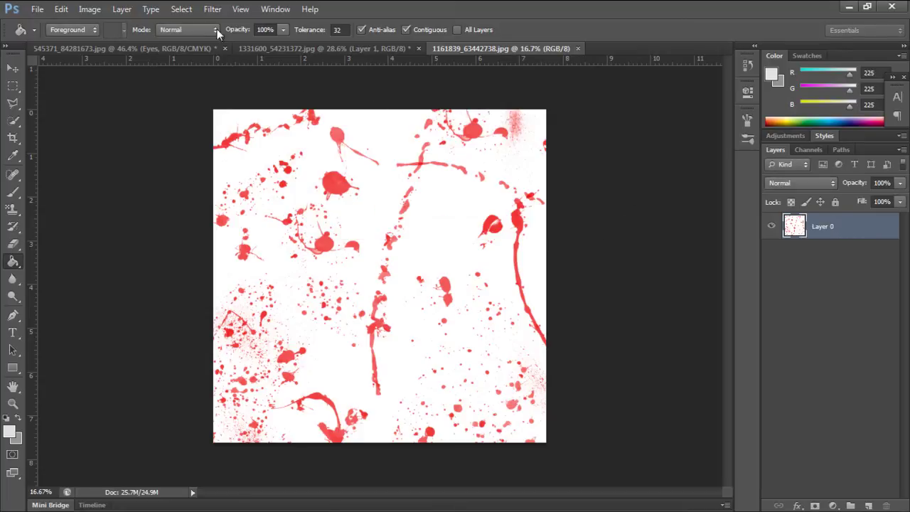
pyautogui.click(181, 10)
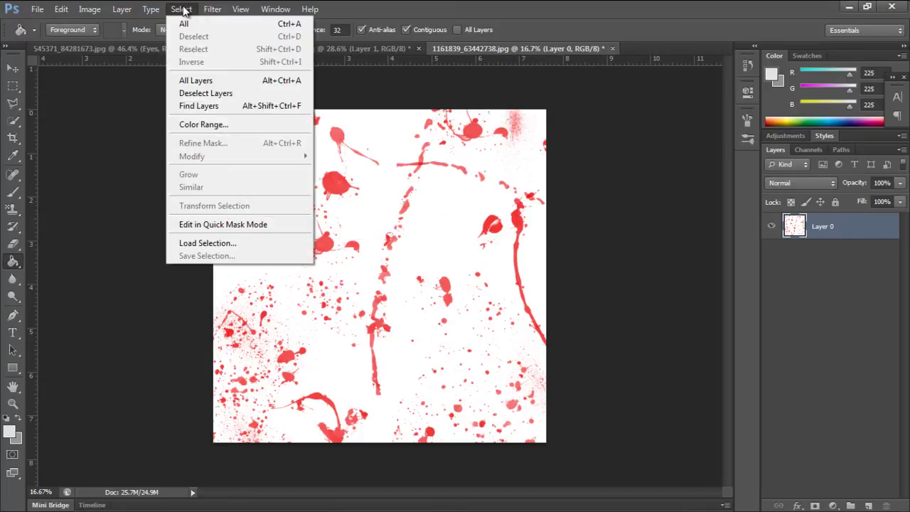
pyautogui.click(229, 125)
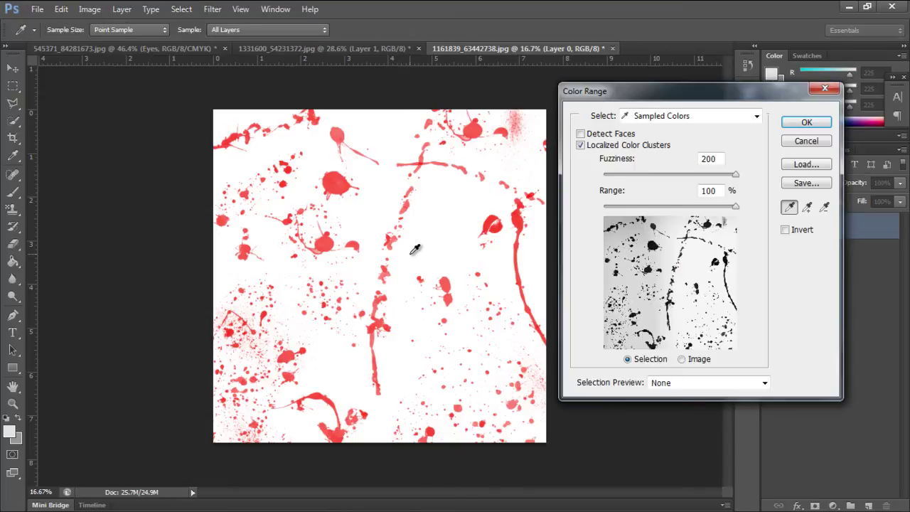
pyautogui.click(383, 122)
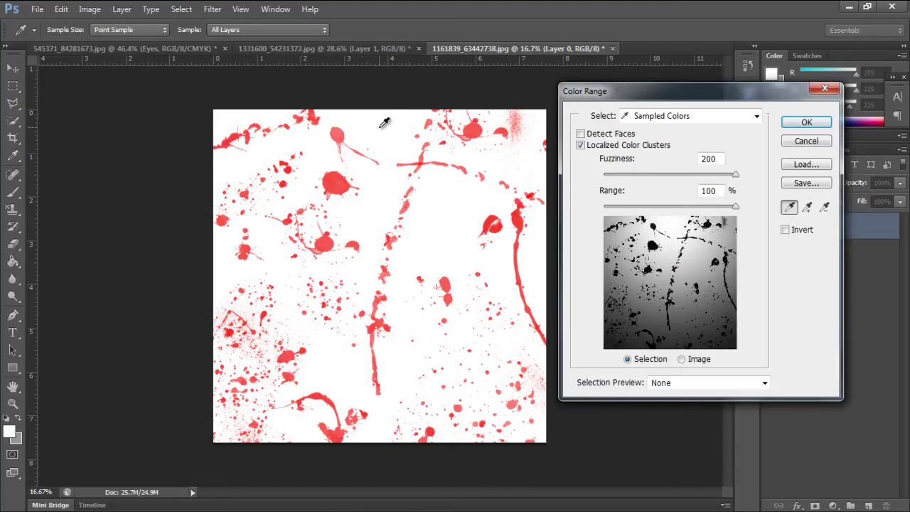
pyautogui.click(806, 207)
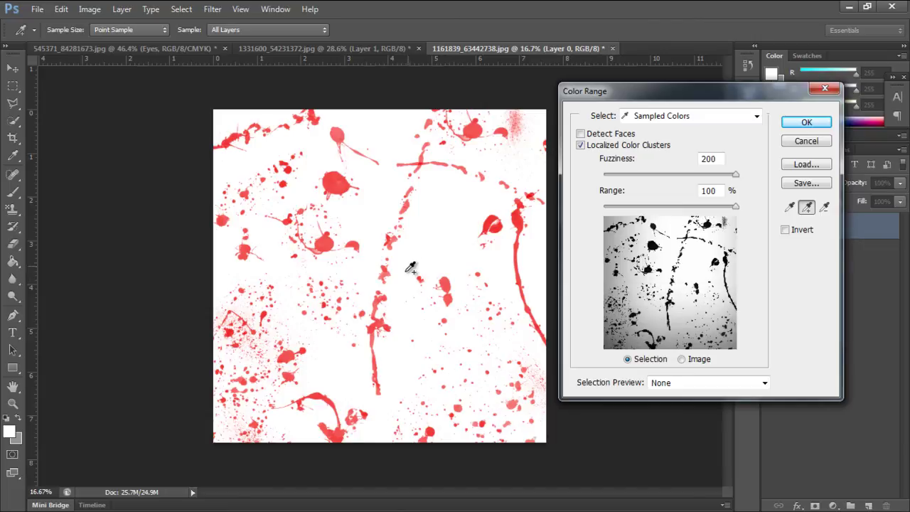
pyautogui.click(391, 362)
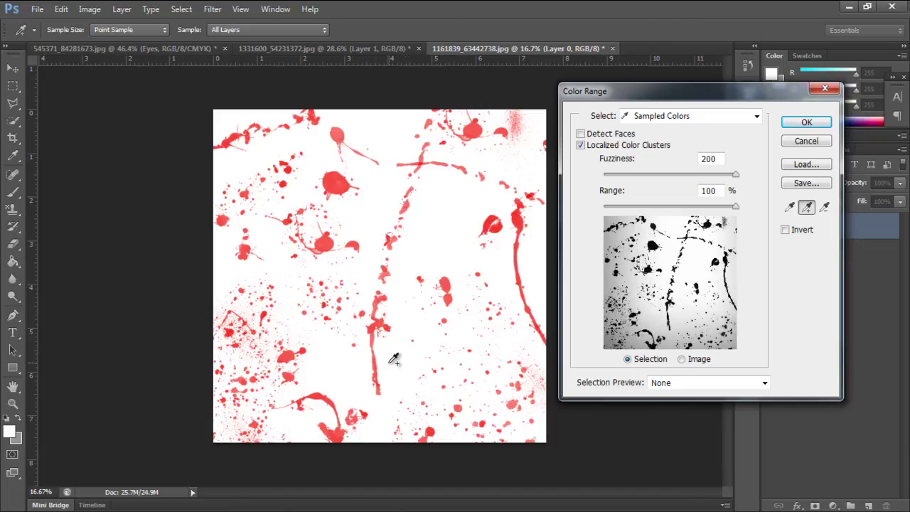
# Delete the selected white pixels and clear the selection.
pyautogui.click(805, 123)
pyautogui.press('g')
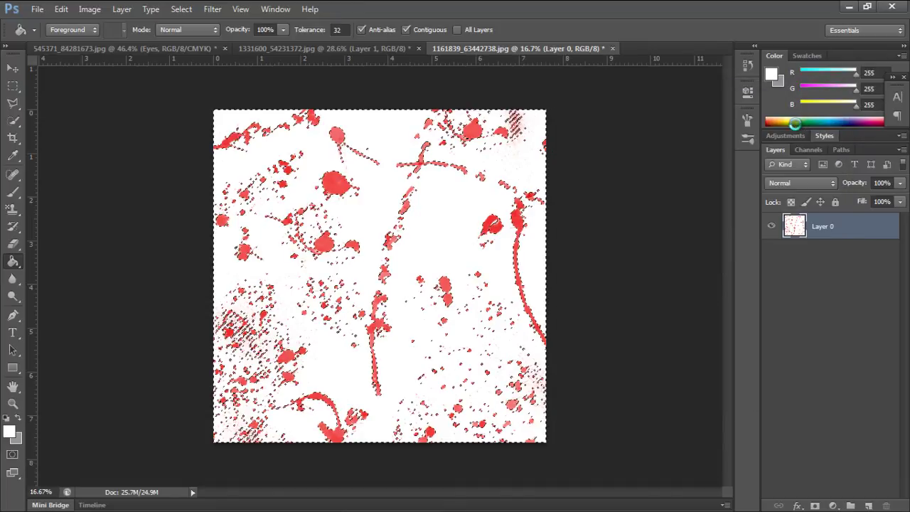
pyautogui.press('Delete')
pyautogui.hotkey('ctrl', 'd')
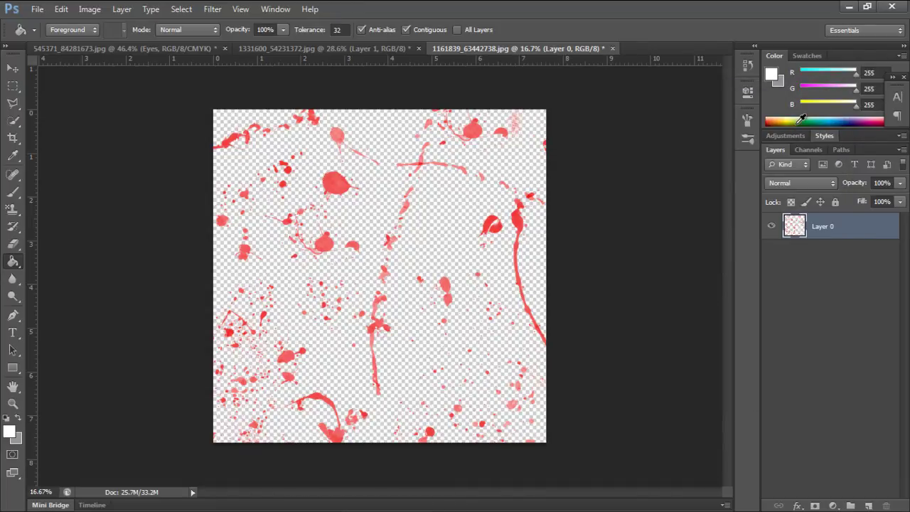
# Duplicate the splatter Layer 0 into the vampire portrait document.
pyautogui.click(13, 69)
pyautogui.rightClick(819, 217)
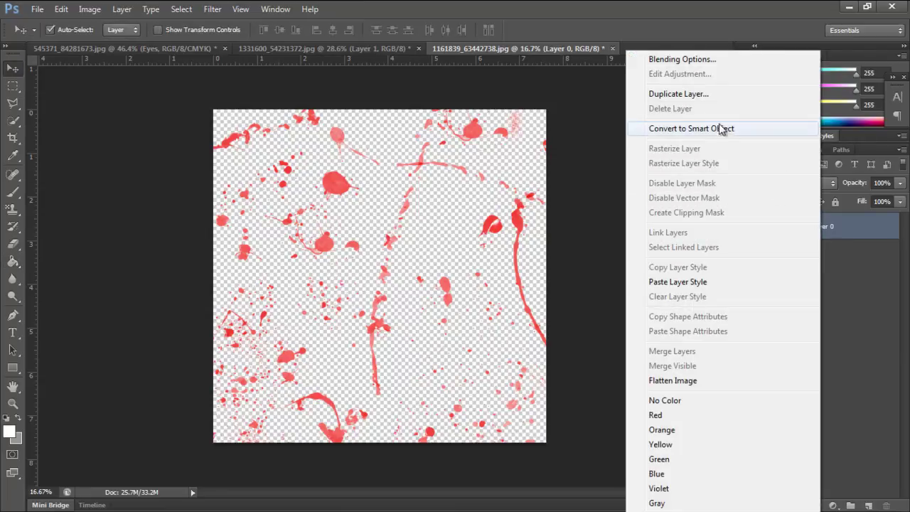
pyautogui.click(696, 94)
pyautogui.click(426, 200)
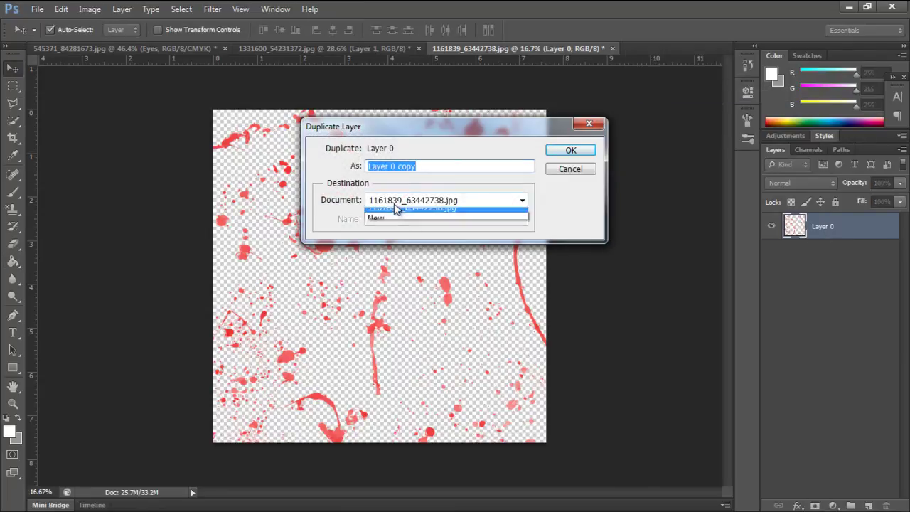
pyautogui.click(426, 211)
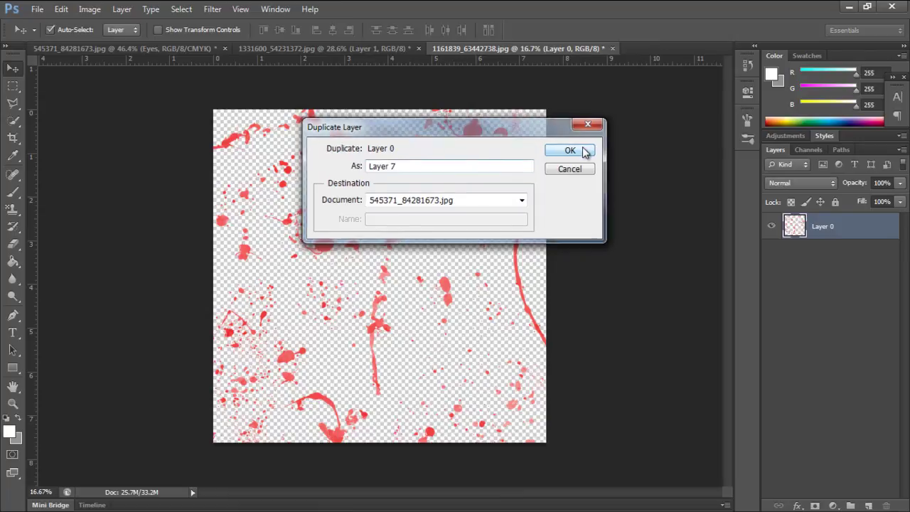
pyautogui.click(569, 150)
pyautogui.click(99, 49)
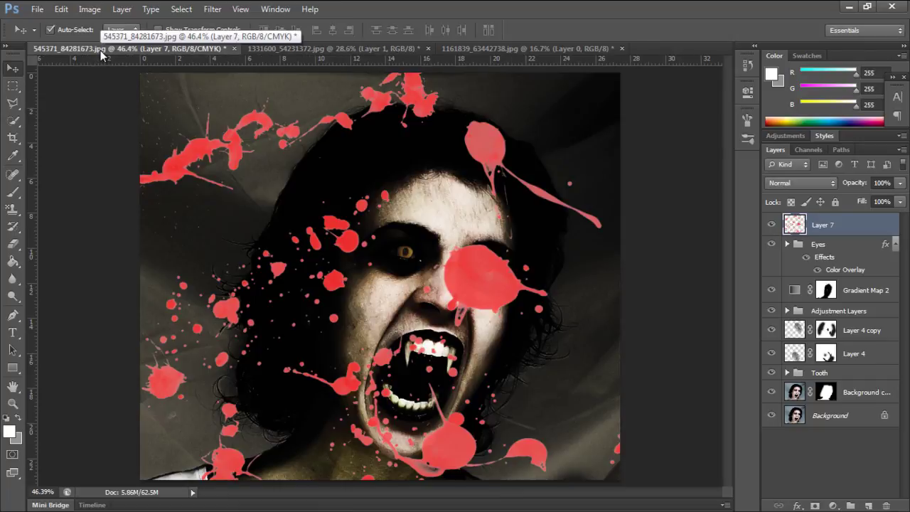
# Position the blood splatter over the face and set its blend mode to Overlay.
pyautogui.moveTo(480, 288); pyautogui.dragTo(636, 309)
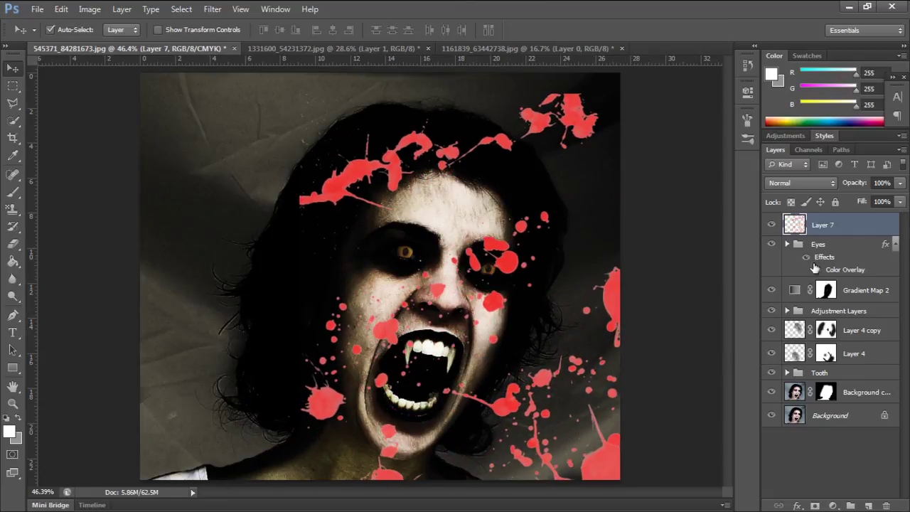
pyautogui.click(825, 185)
pyautogui.click(798, 164)
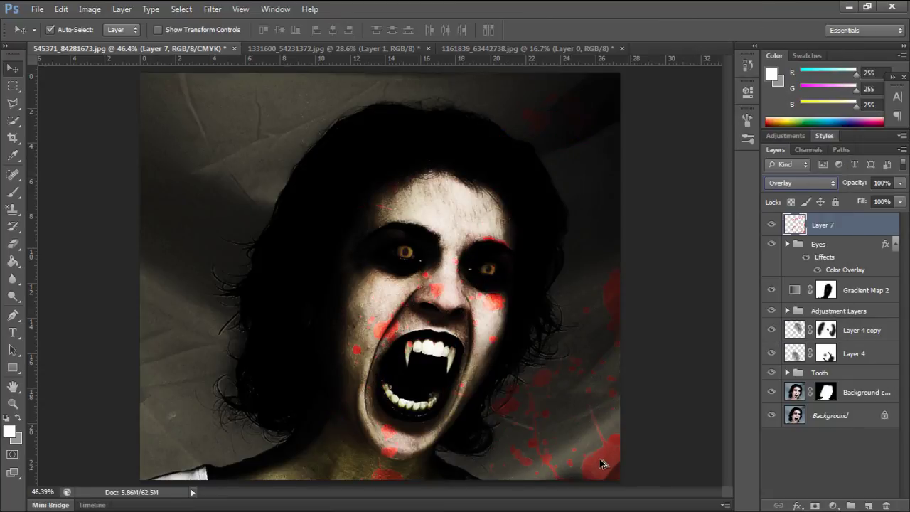
pyautogui.moveTo(600, 463); pyautogui.dragTo(303, 355)
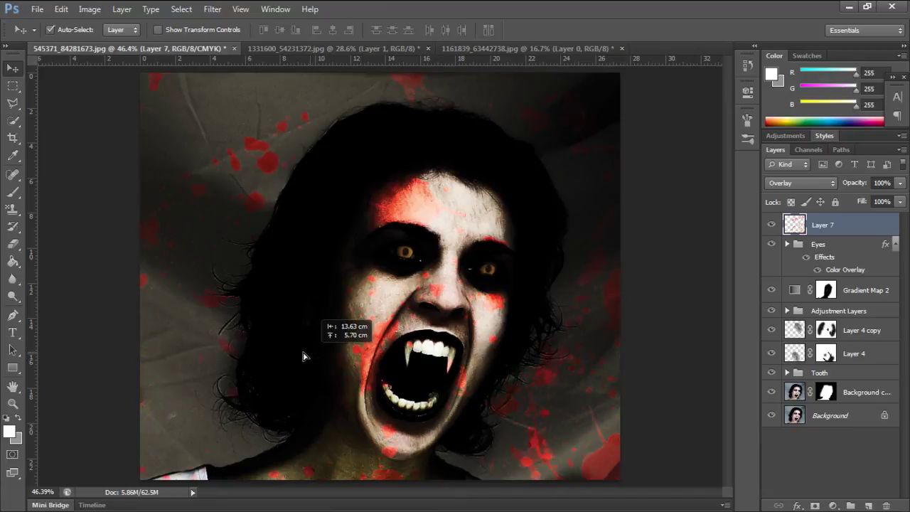
# Copy the splatter layer and mask out its right and lower-right edges.
pyautogui.hotkey('ctrl', 'j')
pyautogui.hotkey('ctrl', 'j')
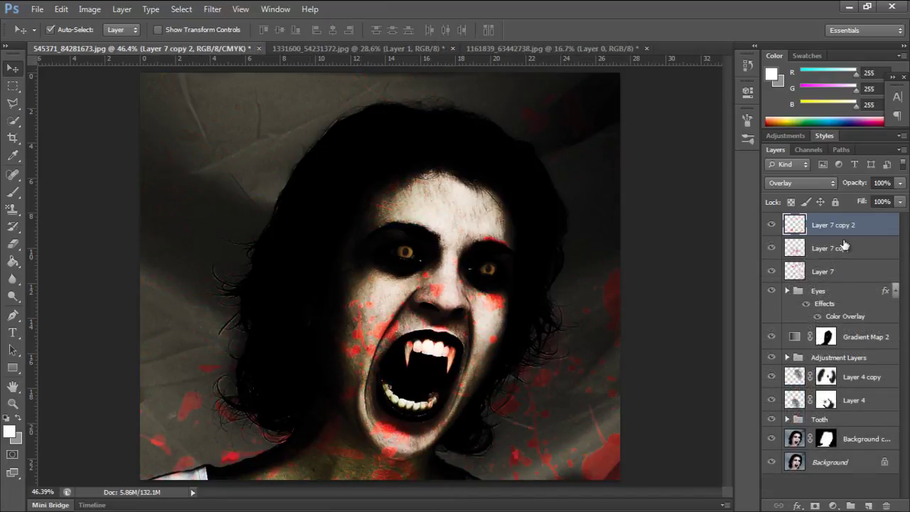
pyautogui.click(814, 506)
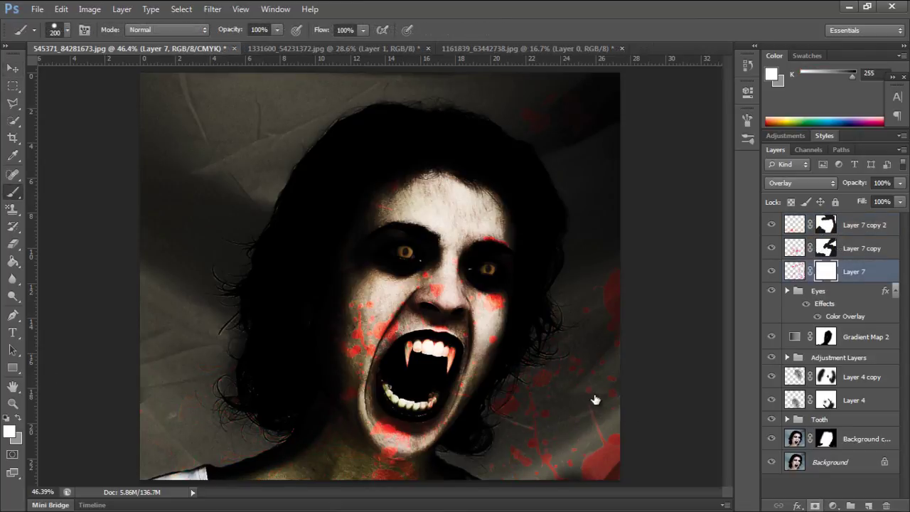
pyautogui.moveTo(583, 505)
pyautogui.mouseDown()
pyautogui.moveTo(605, 344)
pyautogui.moveTo(606, 496)
pyautogui.moveTo(619, 280)
pyautogui.moveTo(527, 443)
pyautogui.moveTo(523, 375)
pyautogui.mouseUp()
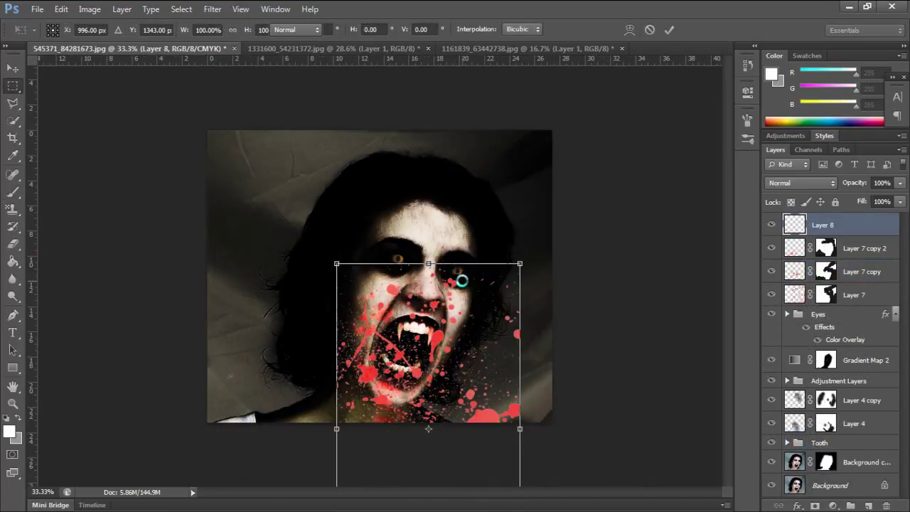
# Commit the mouth splatter's placement and set Layer 8 to Overlay.
pyautogui.press('Return')
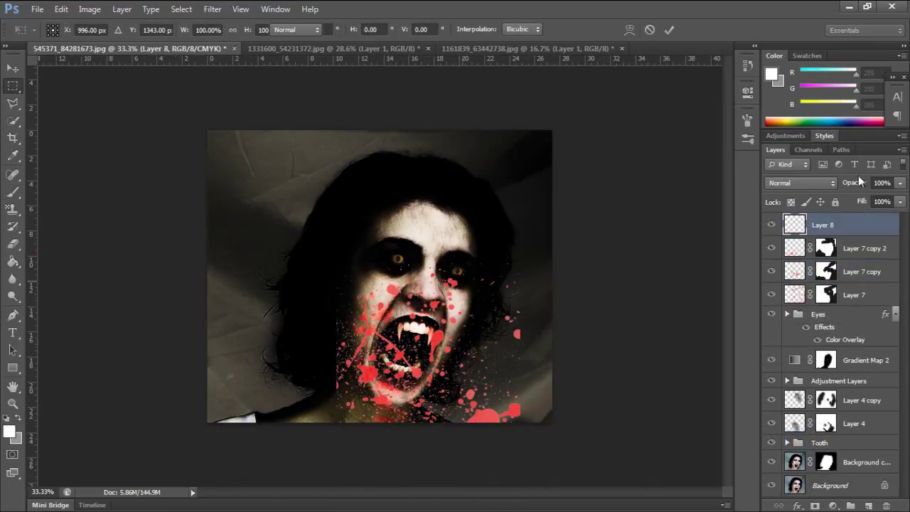
pyautogui.press('m')
pyautogui.click(810, 179)
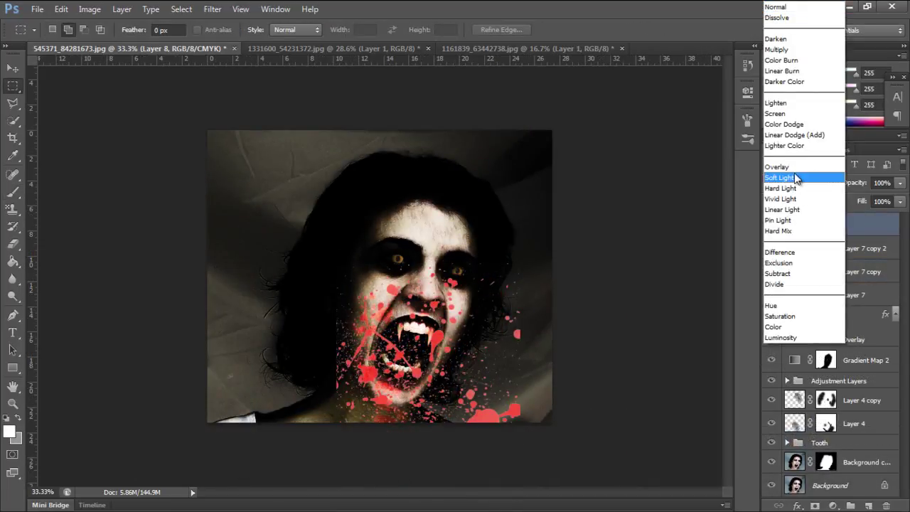
pyautogui.click(793, 168)
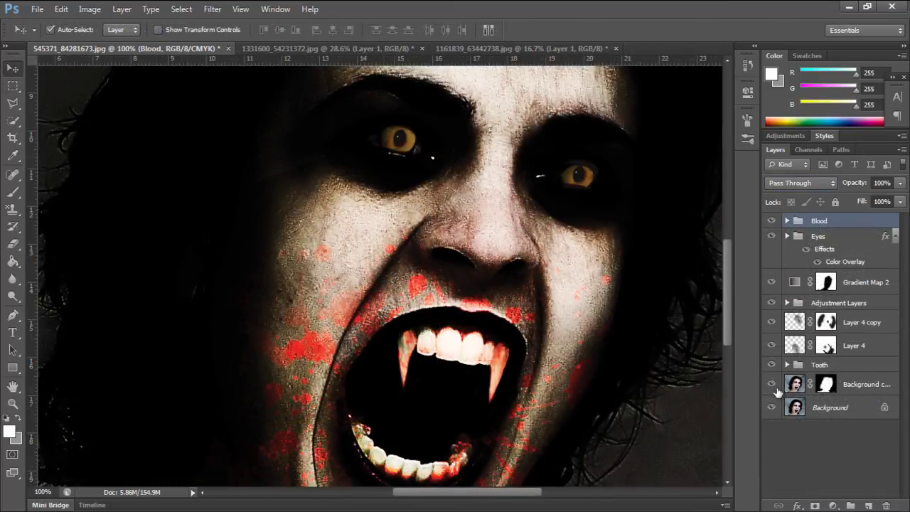
# Hide and reshow the vampire edit layers and Blood group for a before/after comparison.
pyautogui.moveTo(771, 385); pyautogui.dragTo(769, 325)
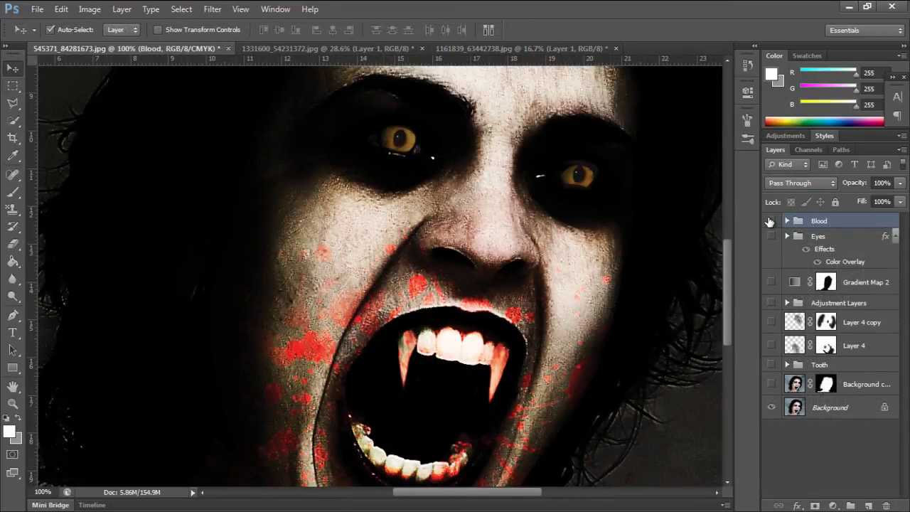
pyautogui.moveTo(769, 222); pyautogui.dragTo(769, 221)
pyautogui.moveTo(769, 388); pyautogui.dragTo(774, 287)
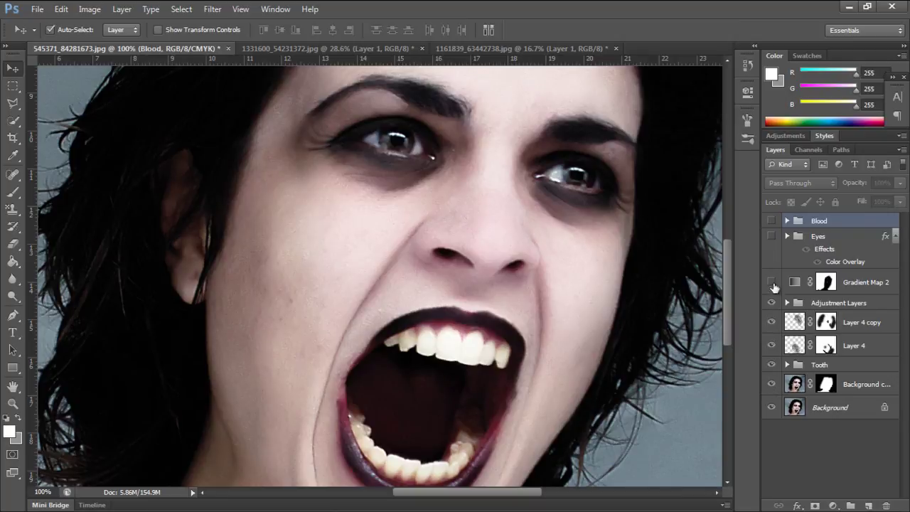
pyautogui.click(771, 221)
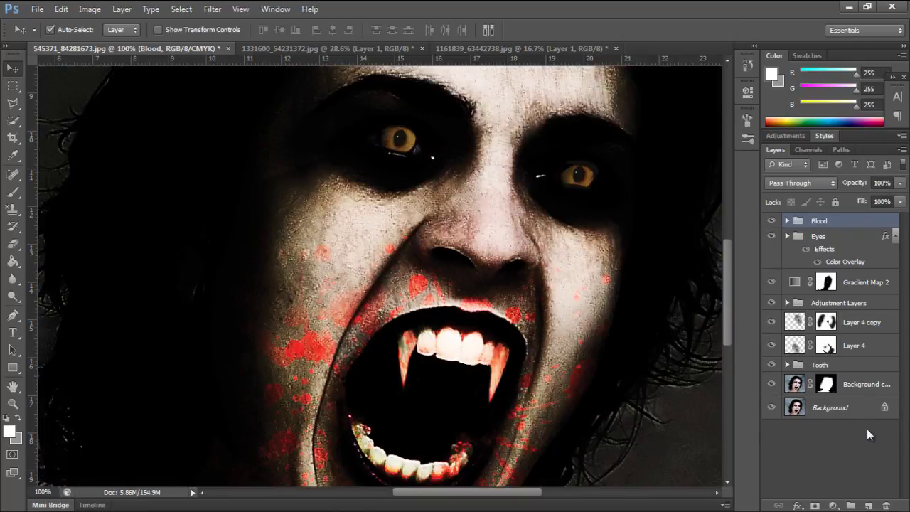